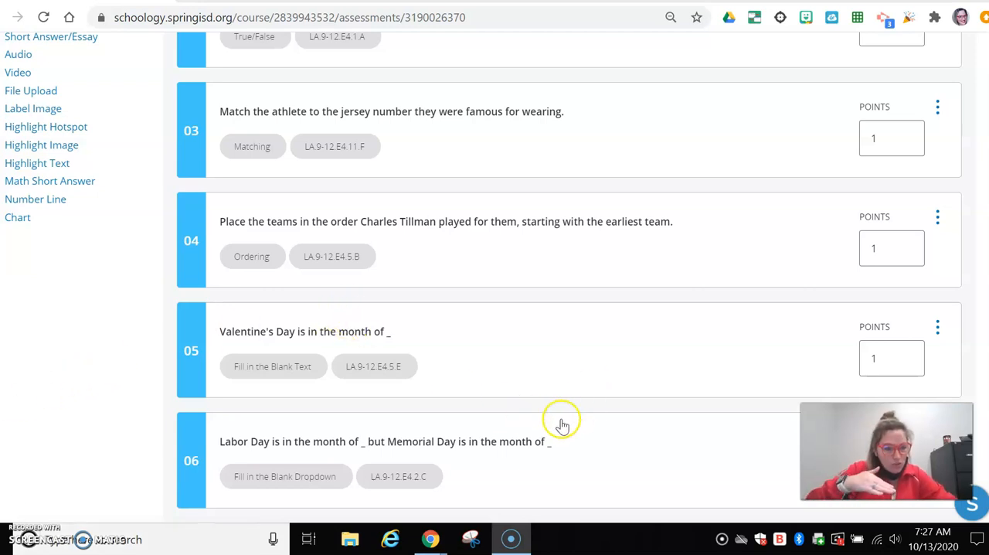
Add a new Highlight Hotspot question to the assessment
scroll(278, 390, down, 7)
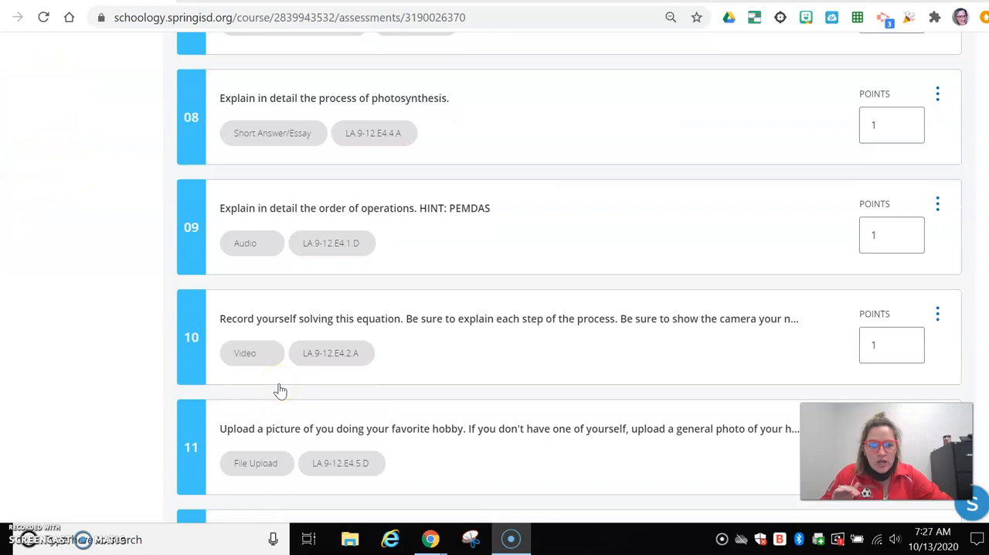
scroll(281, 391, down, 3)
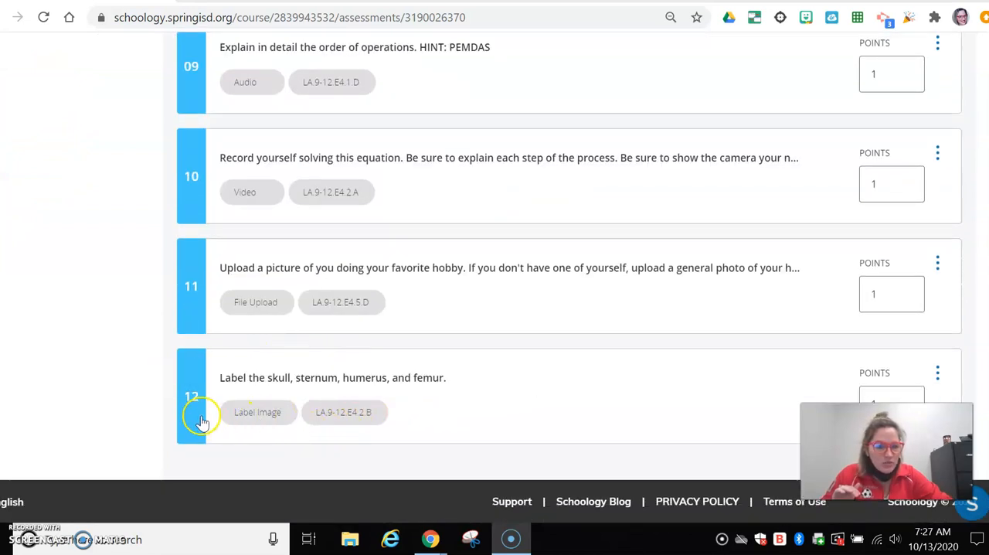
scroll(183, 361, up, 10)
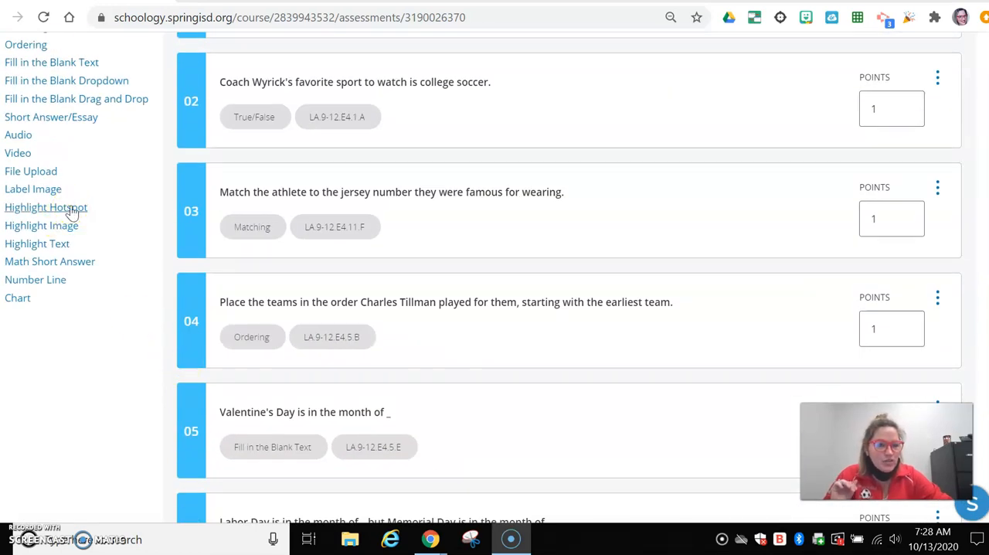
click(71, 209)
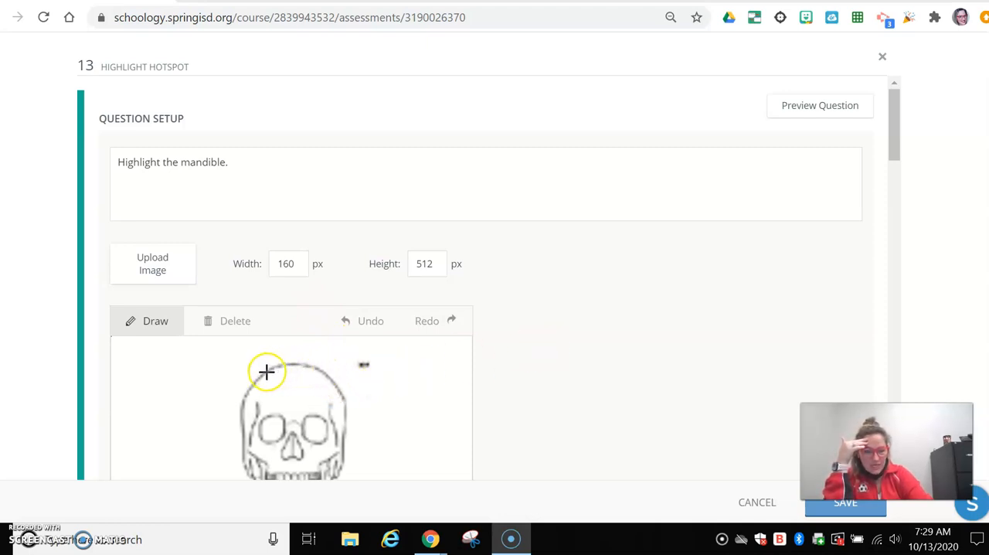
Draw a closed hotspot region around the mandible on the skeleton image
scroll(263, 365, down, 1)
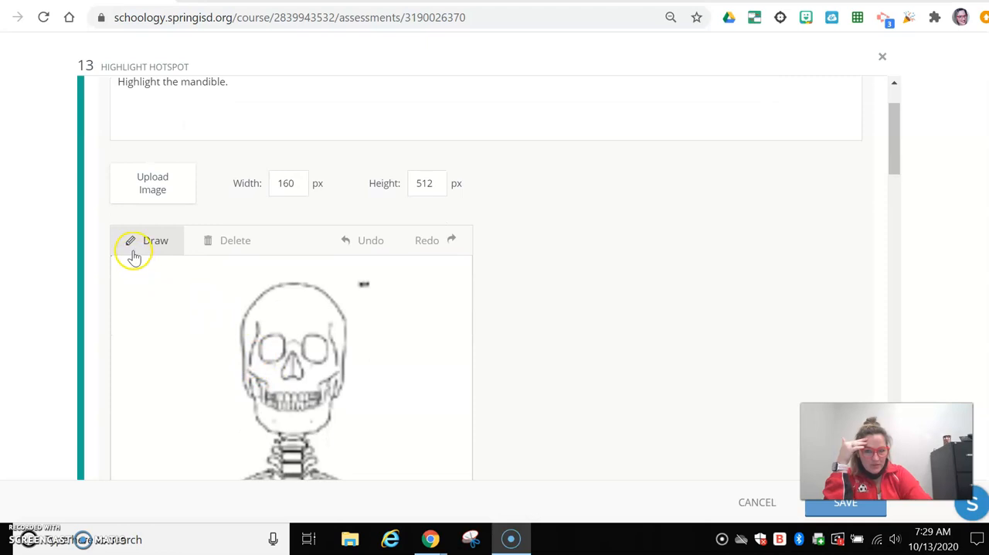
click(161, 243)
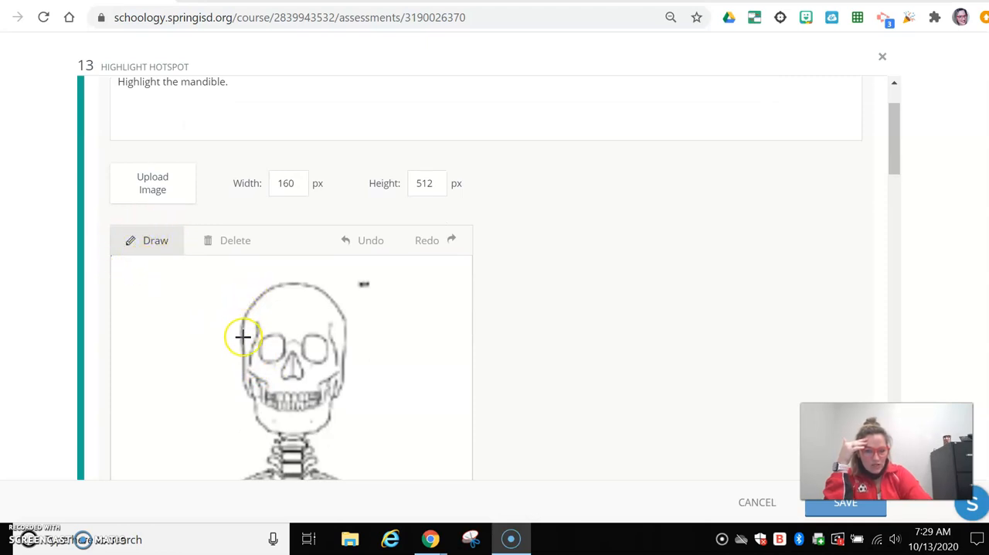
click(332, 394)
scroll(333, 394, down, 2)
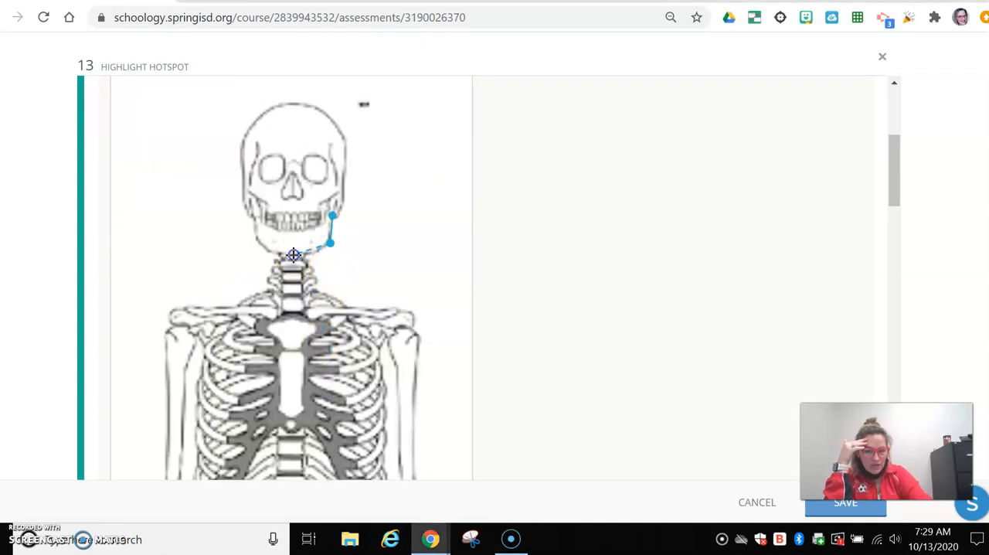
click(254, 243)
click(252, 216)
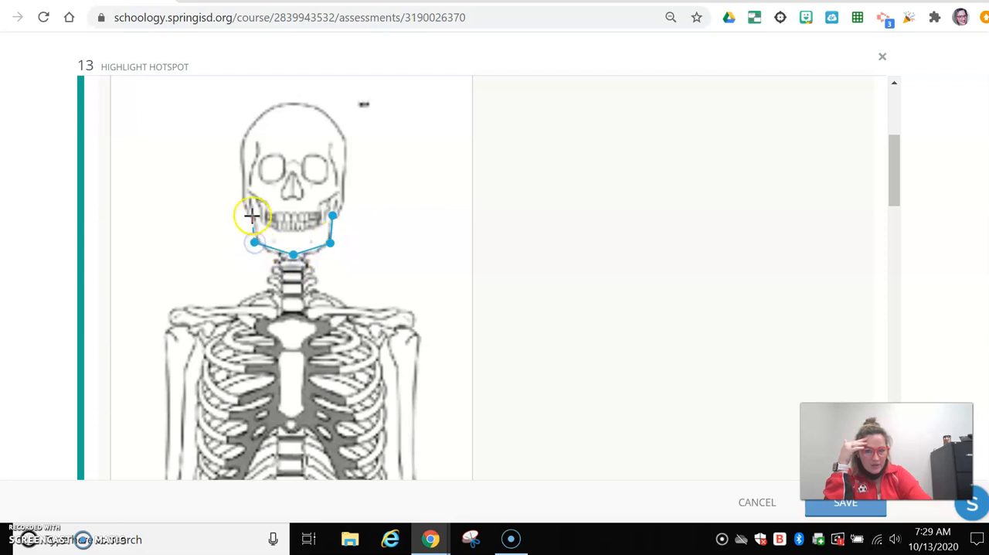
click(291, 233)
click(331, 216)
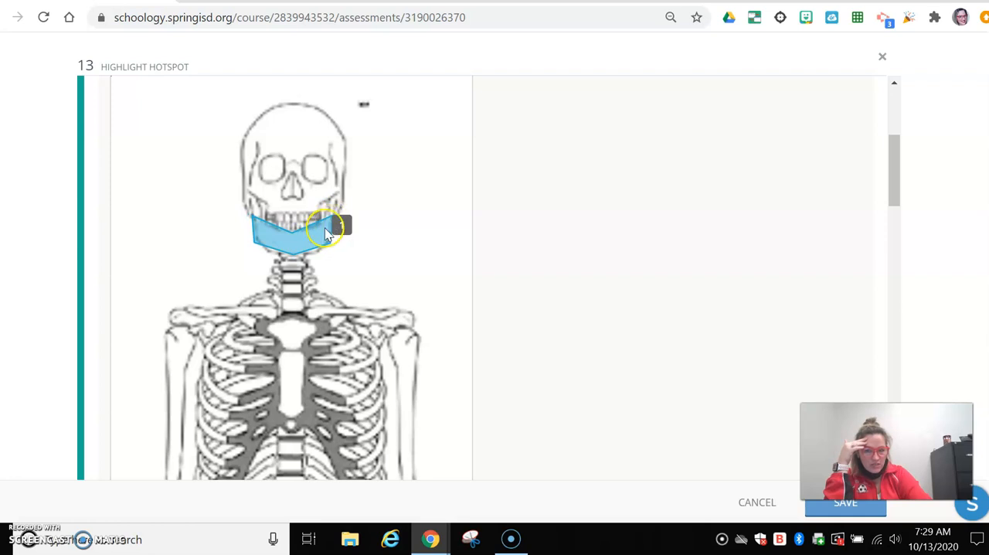
Draw a second hotspot region around the kneecap of the leg on the skeleton image's right side
scroll(464, 298, up, 3)
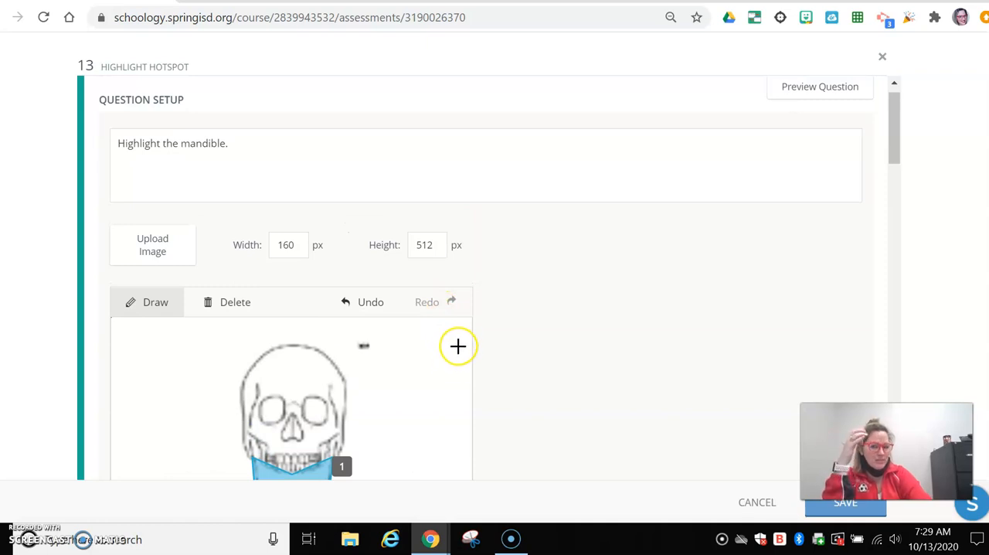
scroll(452, 354, down, 3)
scroll(453, 351, down, 8)
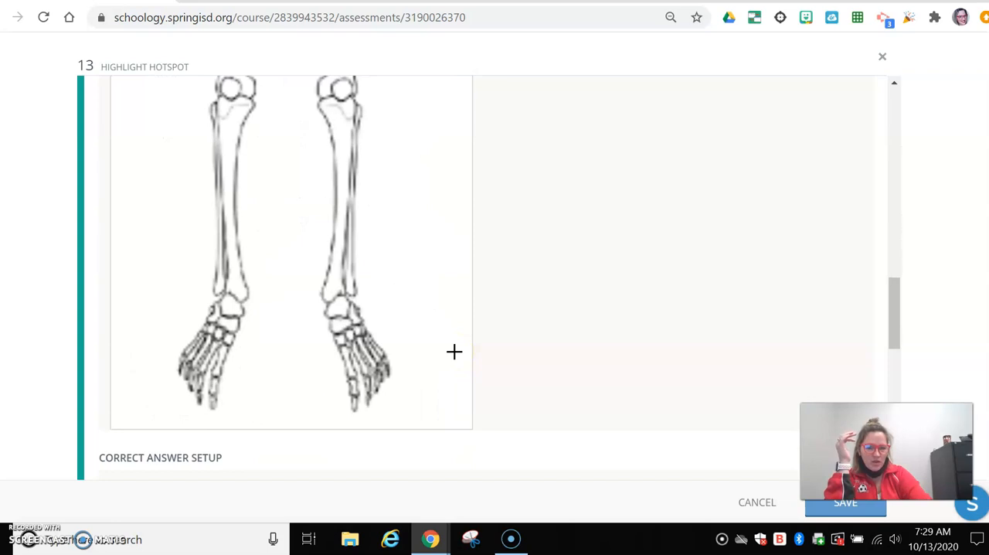
scroll(453, 351, up, 4)
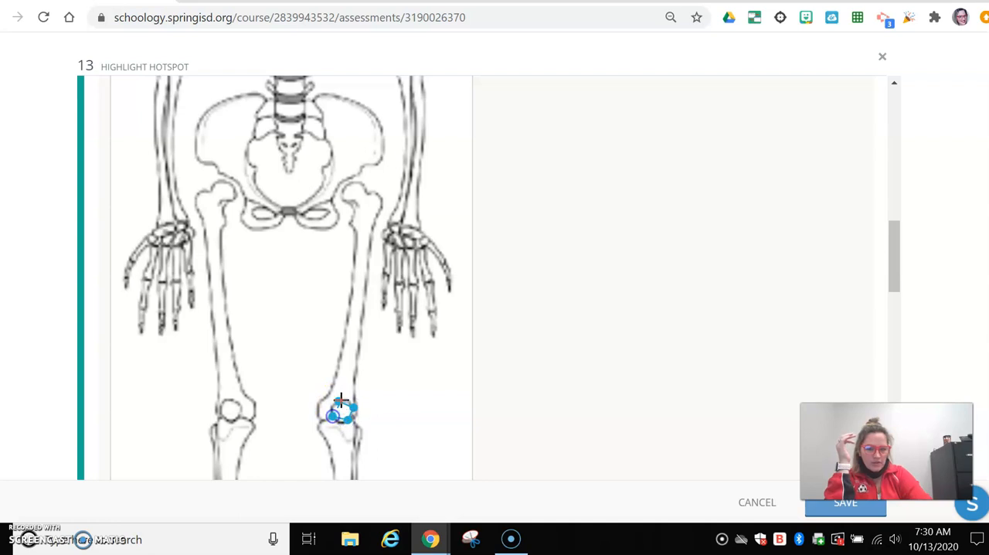
Draw a third hotspot region around the hip bone on the right side of the skeleton image
scroll(394, 309, up, 3)
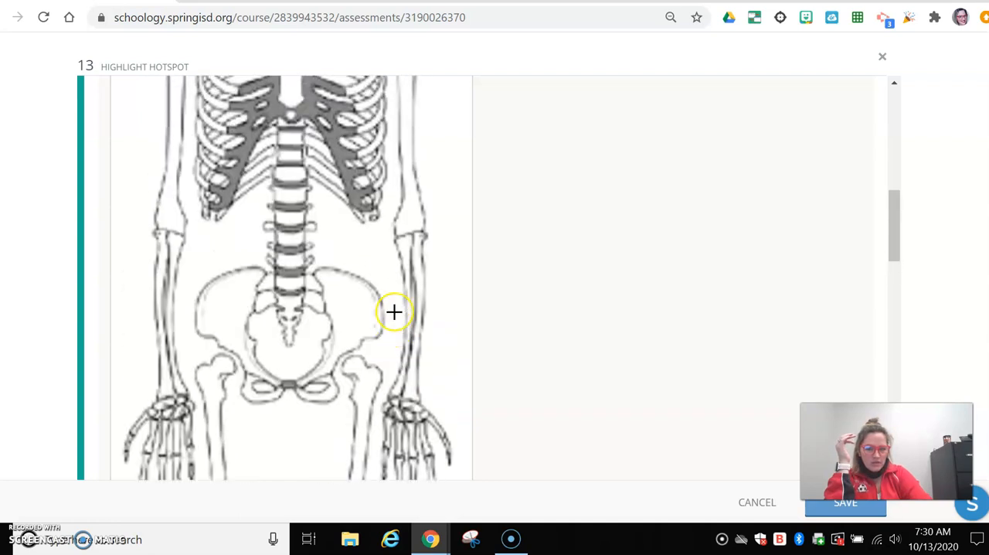
click(316, 339)
click(374, 351)
click(382, 404)
click(351, 423)
click(320, 430)
click(316, 338)
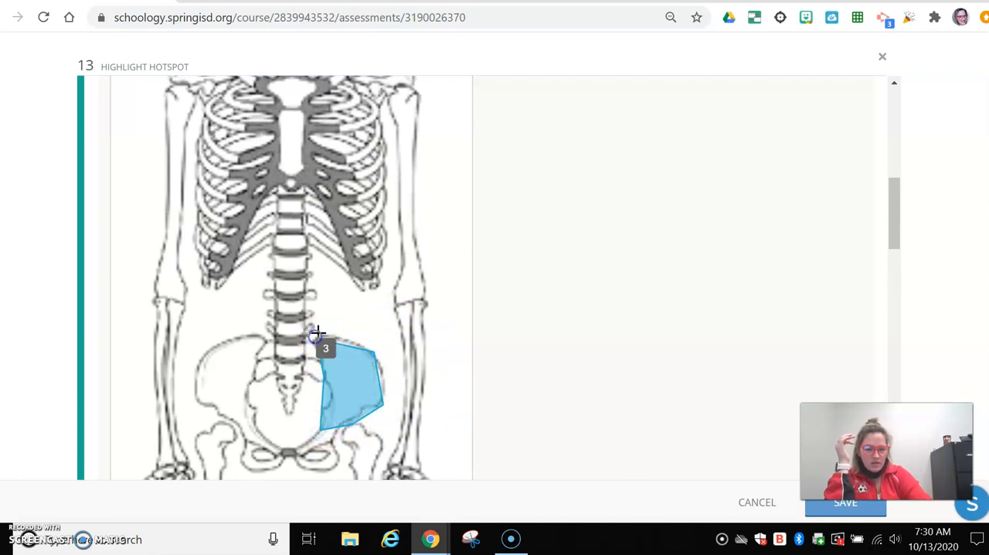
Draw a fourth hotspot region around the upper part of the sternum
scroll(457, 319, up, 1)
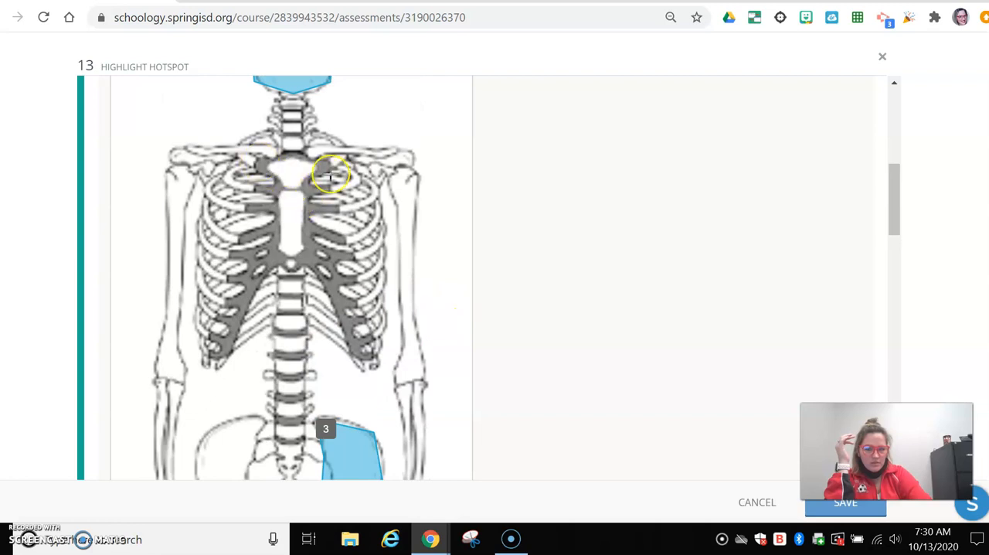
click(298, 193)
scroll(375, 232, up, 8)
Mark the mandible hotspot as the correct answer and save the question
scroll(370, 235, down, 12)
scroll(390, 267, down, 10)
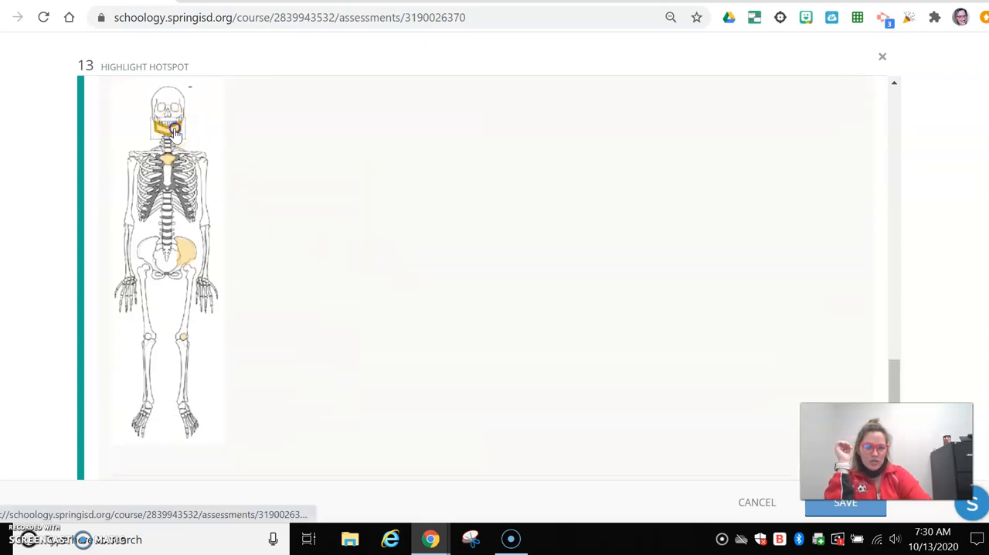
scroll(333, 234, down, 3)
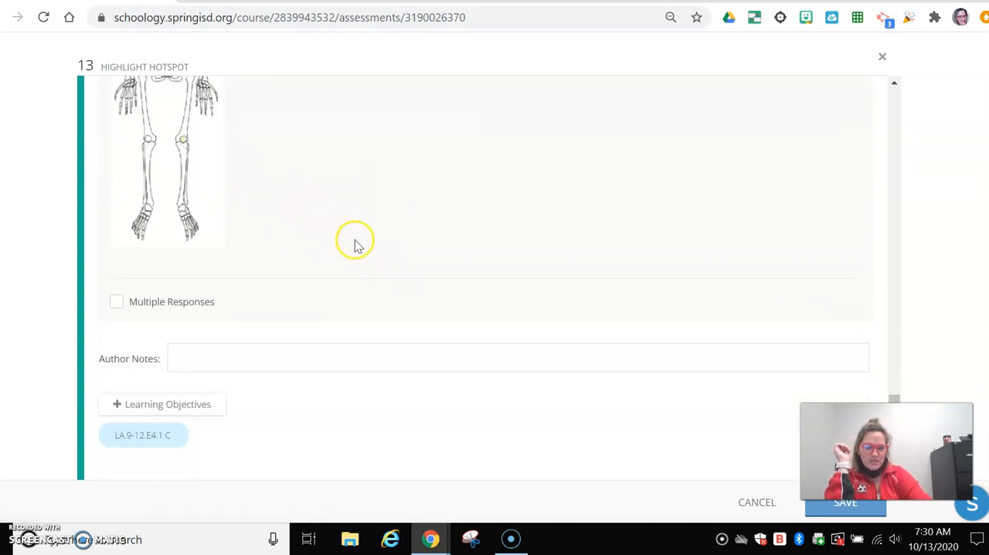
mouse_move(143, 437)
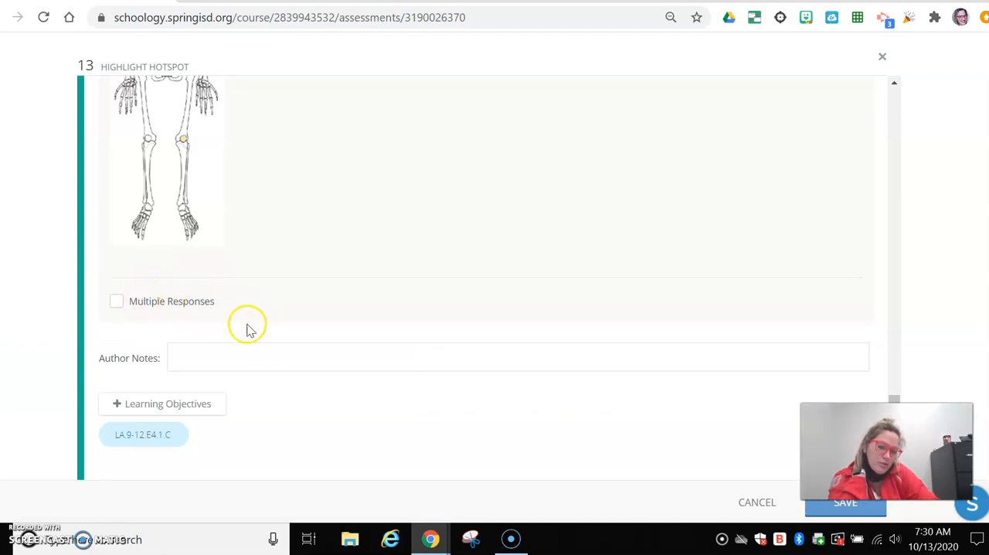
scroll(249, 331, up, 2)
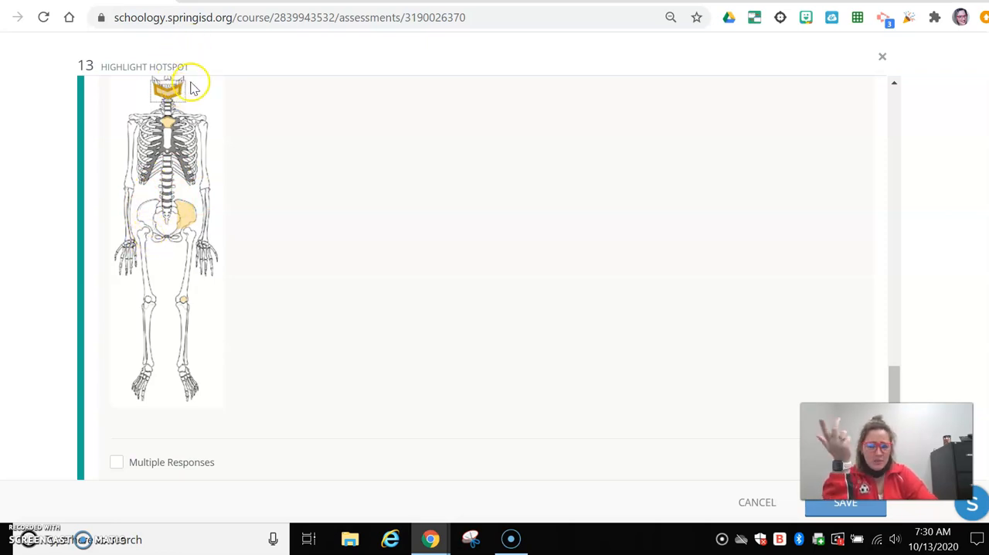
scroll(183, 160, down, 2)
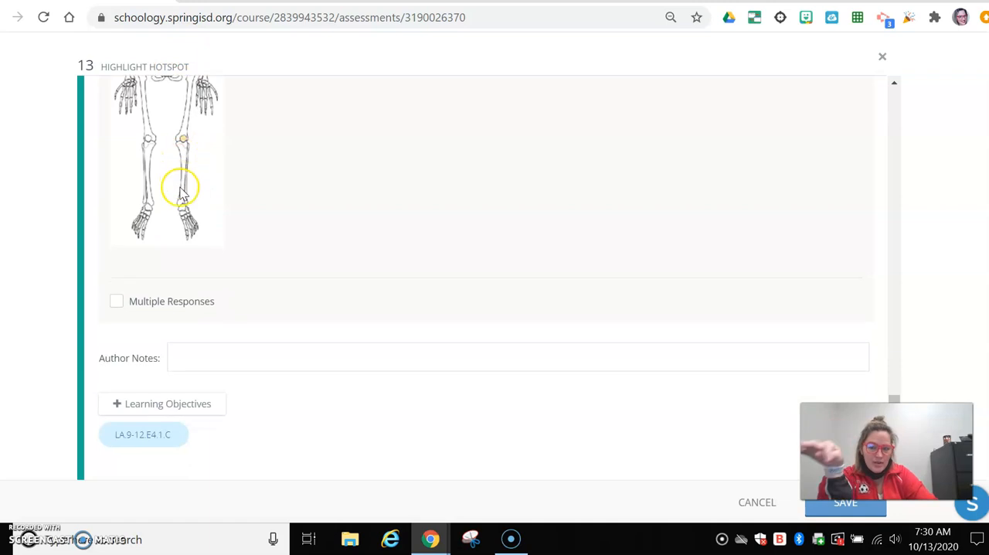
click(832, 511)
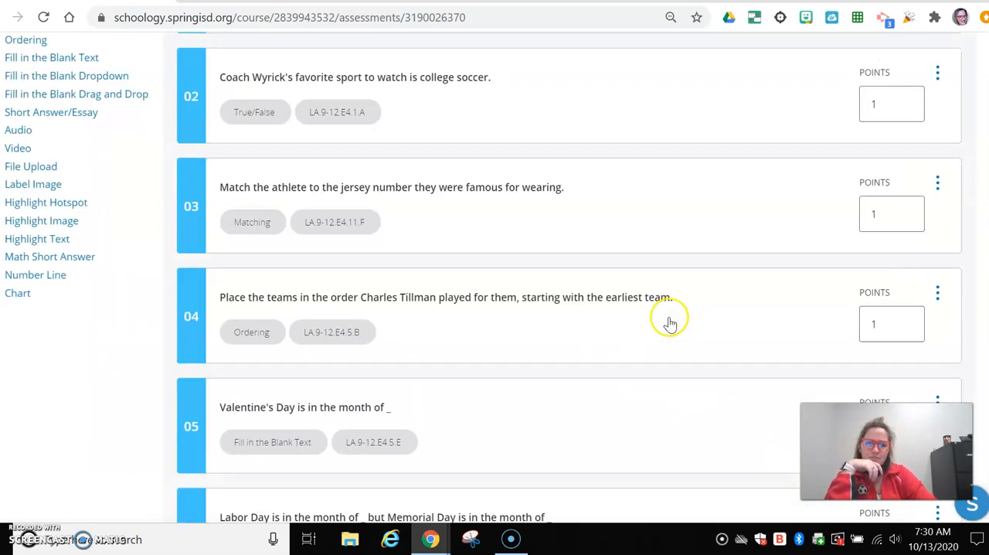
Add a Highlight Image question about colouring the clavicle blue, the patella red and the ribs green, and save it
scroll(309, 309, down, 8)
scroll(309, 360, up, 11)
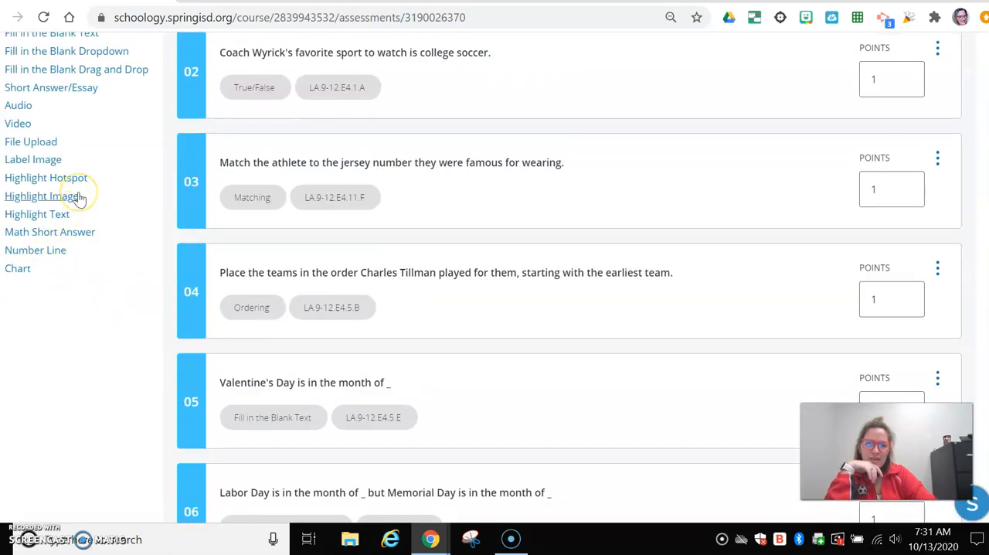
click(75, 197)
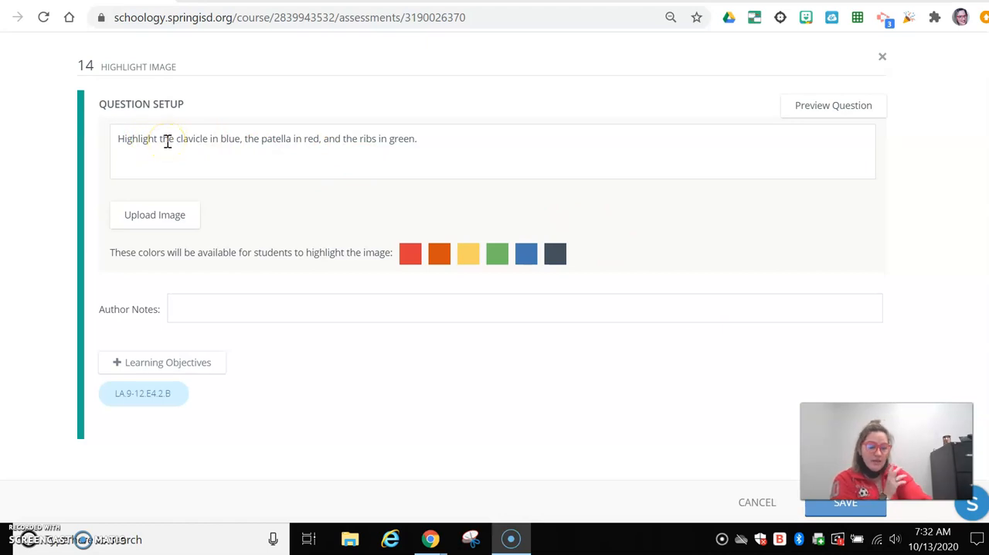
click(844, 504)
Add a Highlight Text question on figurative language in the excerpt and open its possible responses setup
scroll(317, 333, down, 12)
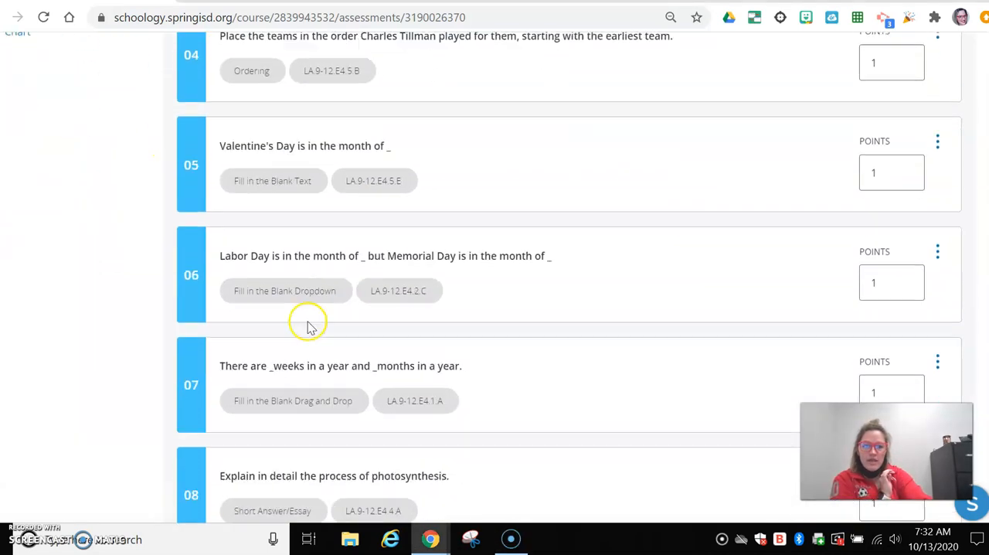
scroll(249, 346, up, 15)
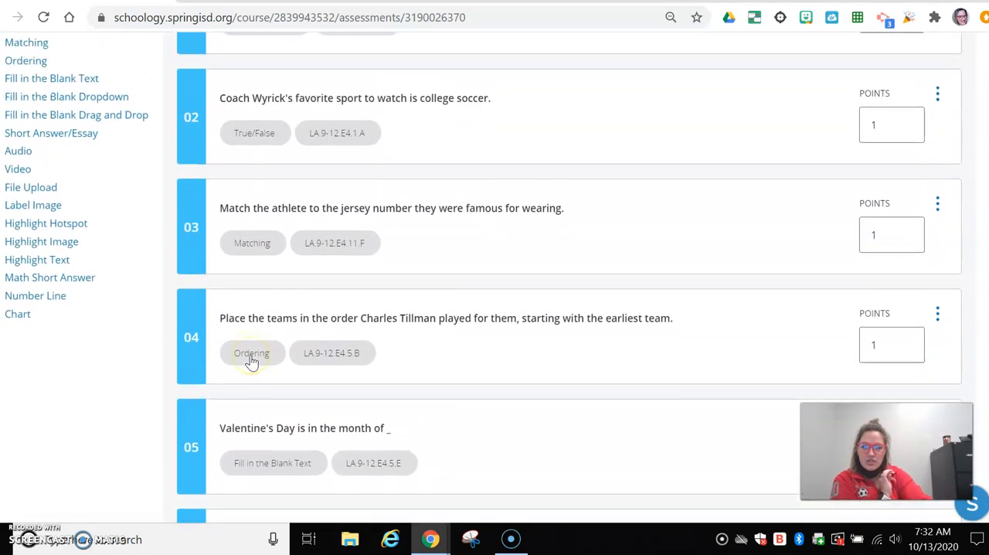
click(54, 347)
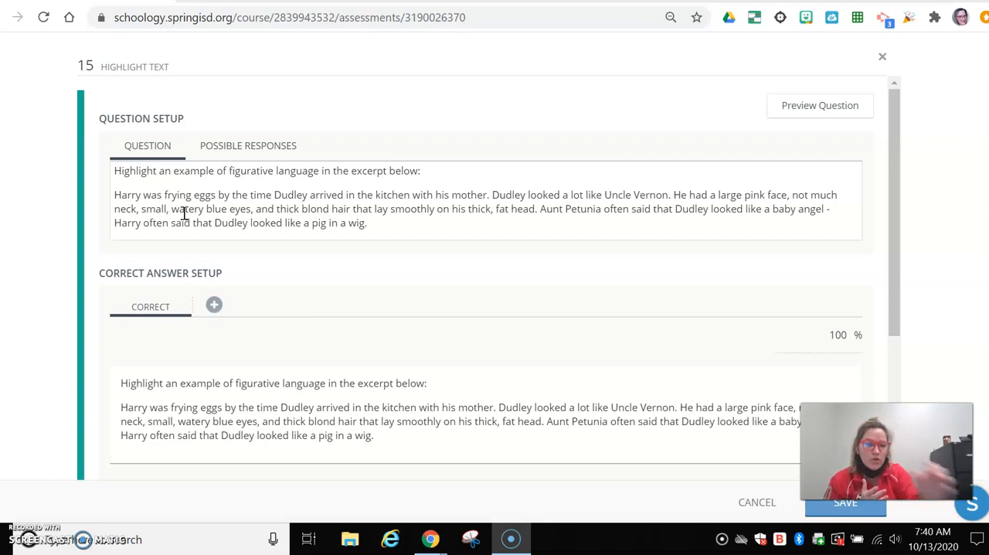
drag(382, 224, 85, 200)
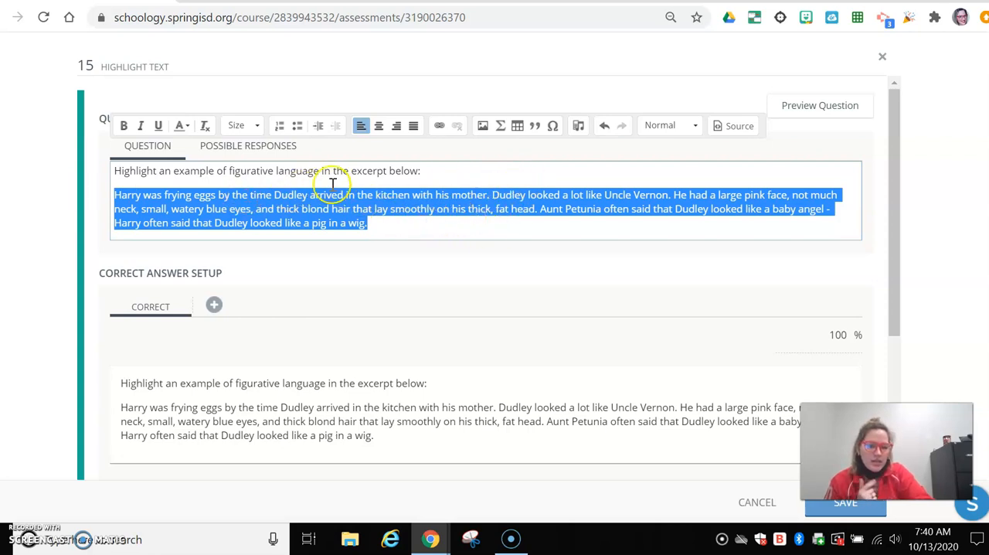
click(265, 149)
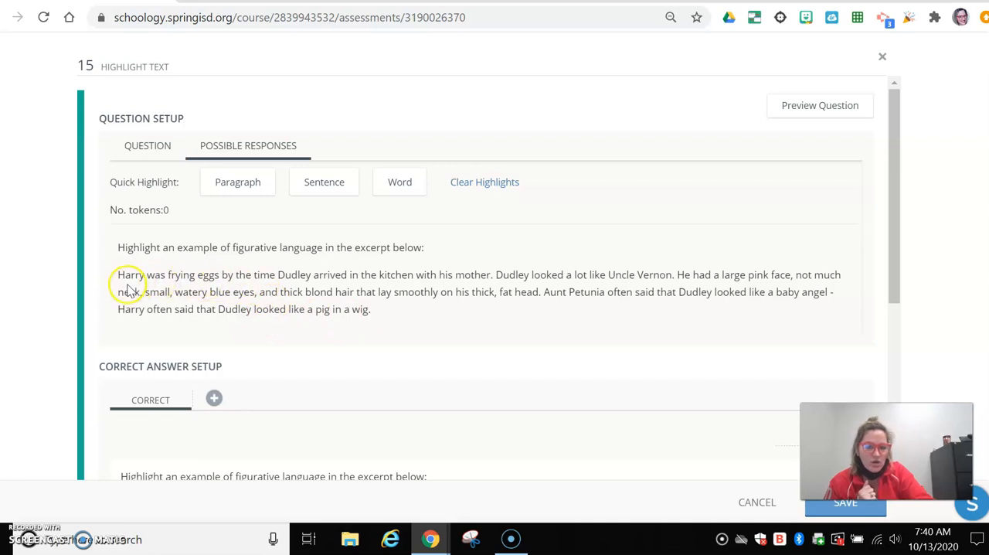
drag(119, 276, 218, 278)
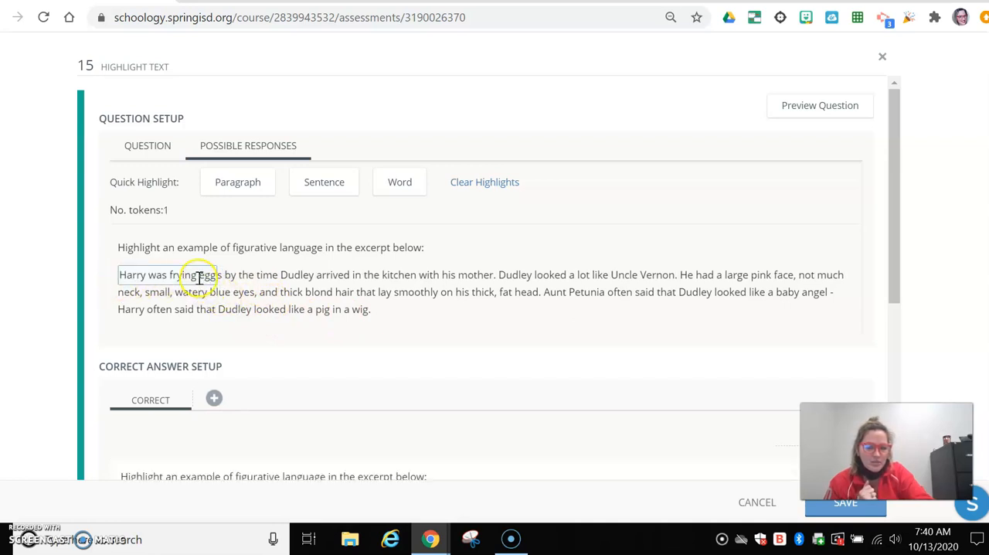
click(198, 278)
drag(103, 280, 215, 276)
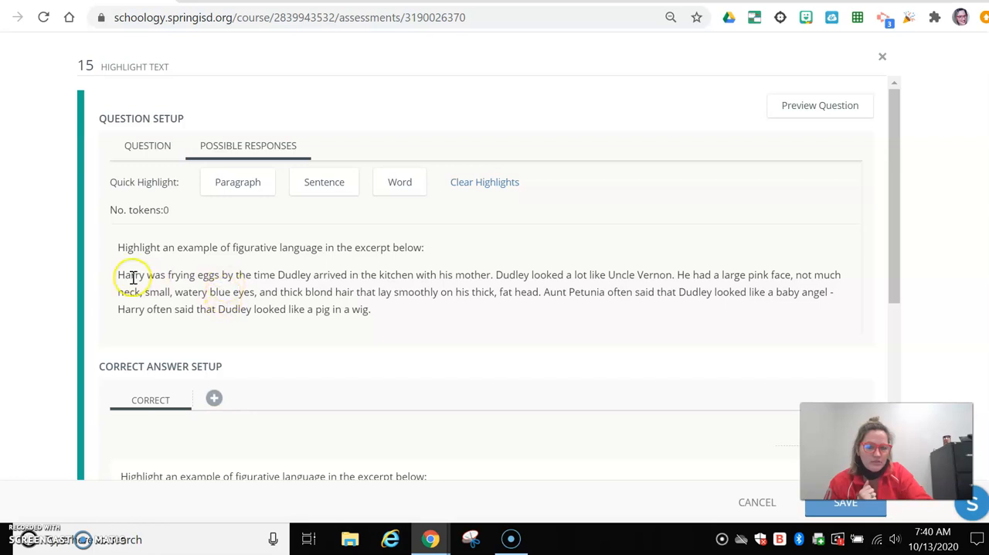
mouse_move(119, 280)
mouse_down()
mouse_move(220, 278)
mouse_move(112, 286)
mouse_up()
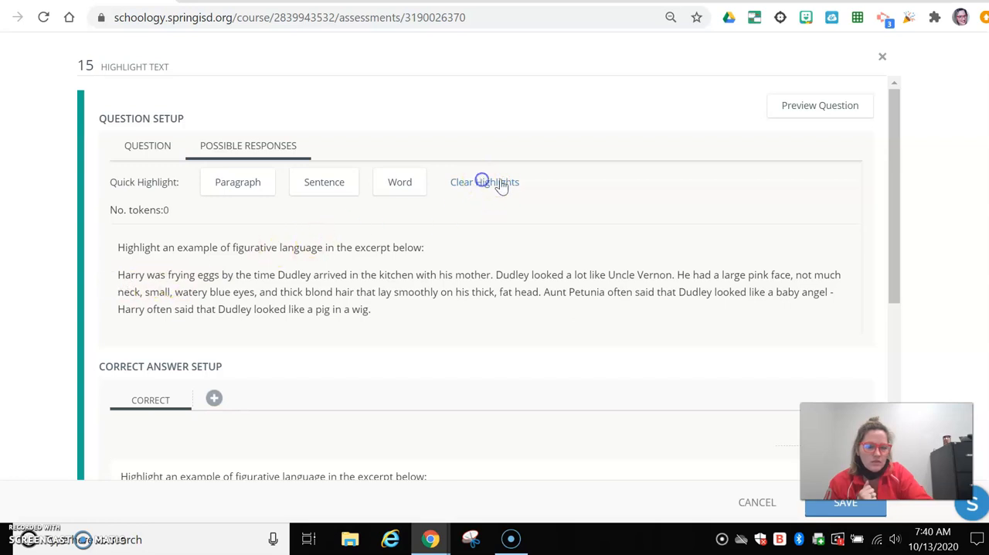
drag(221, 275, 112, 283)
Mark six excerpt phrases as possible responses: "thick blond hair", "lay smoothly on", and four Dudley clauses about the kitchen, Uncle Vernon, baby angel and pig
double_click(503, 275)
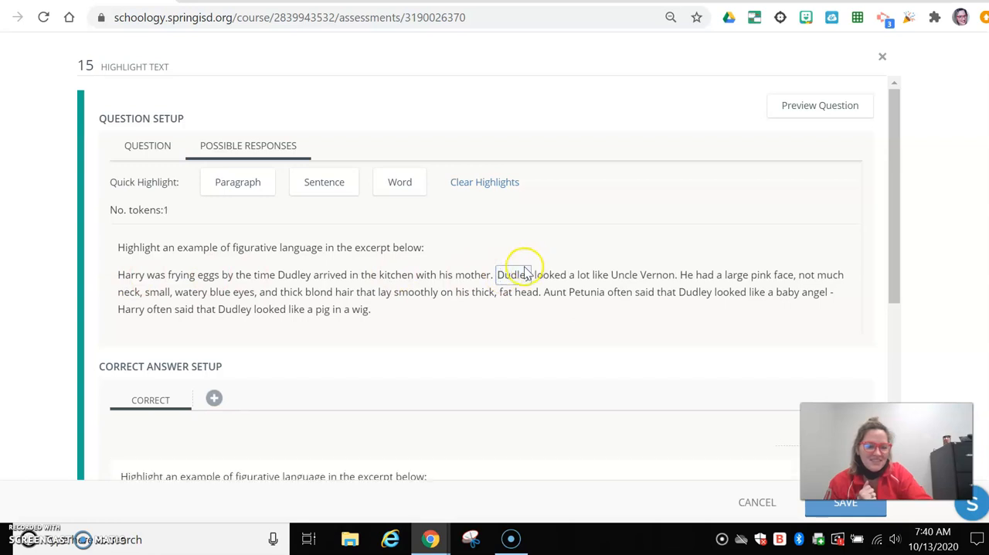
drag(497, 272, 675, 277)
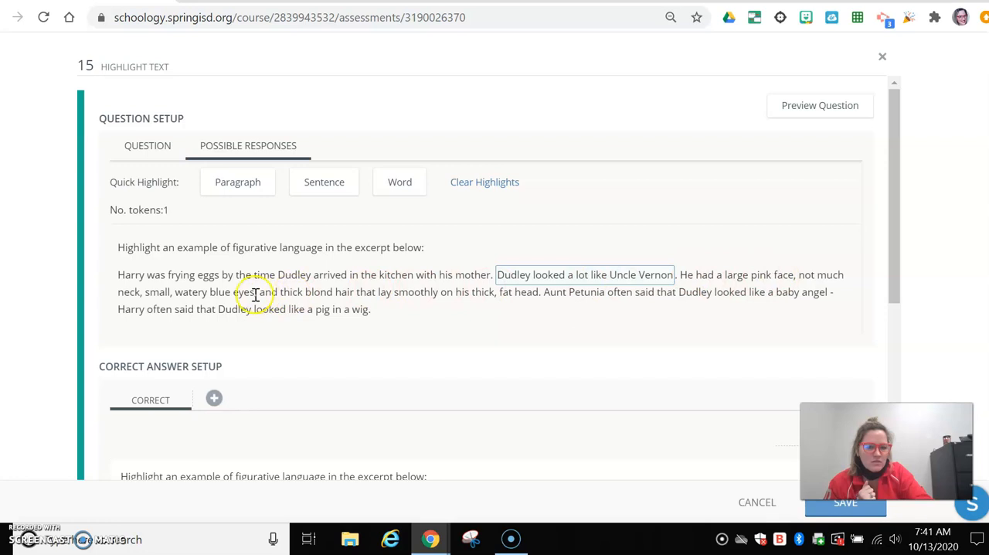
drag(281, 295, 458, 297)
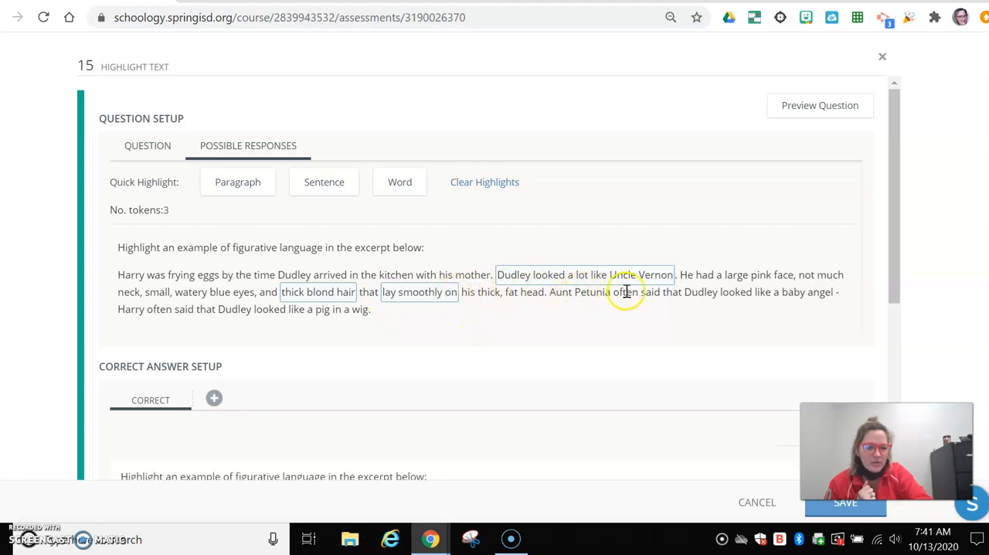
drag(685, 292, 834, 296)
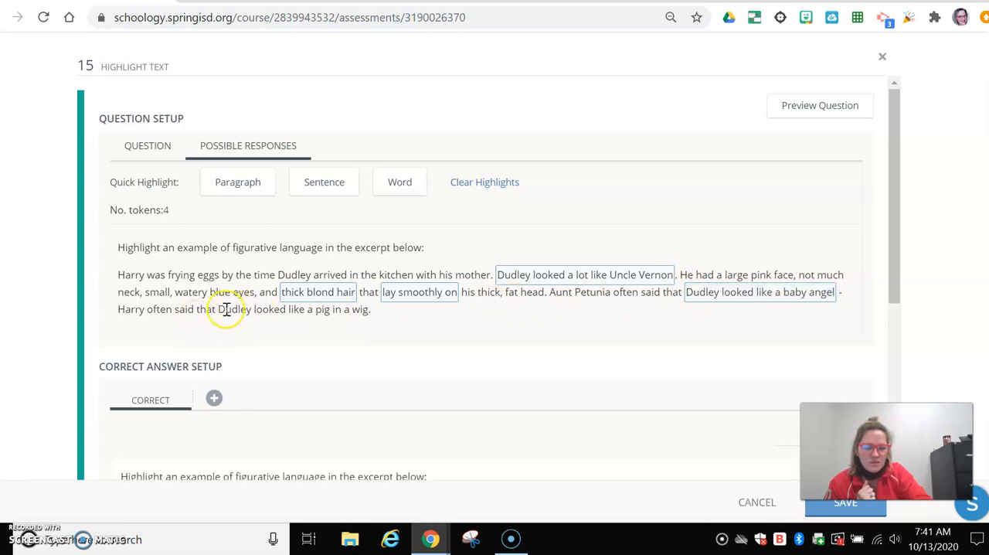
drag(225, 309, 365, 310)
drag(279, 274, 416, 274)
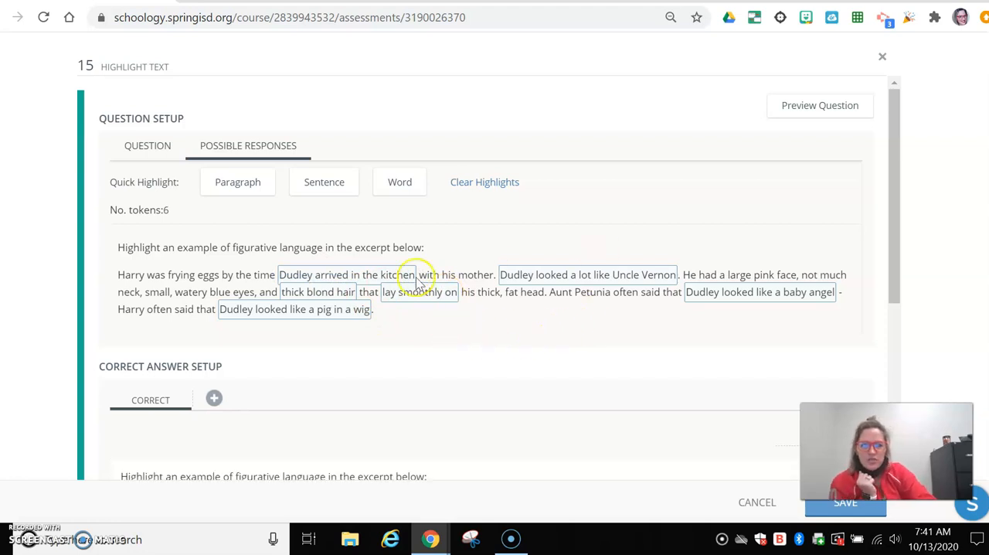
Set the baby angel and pig in a wig phrases as correct answers with Partial Match scoring and save the question
scroll(408, 332, down, 1)
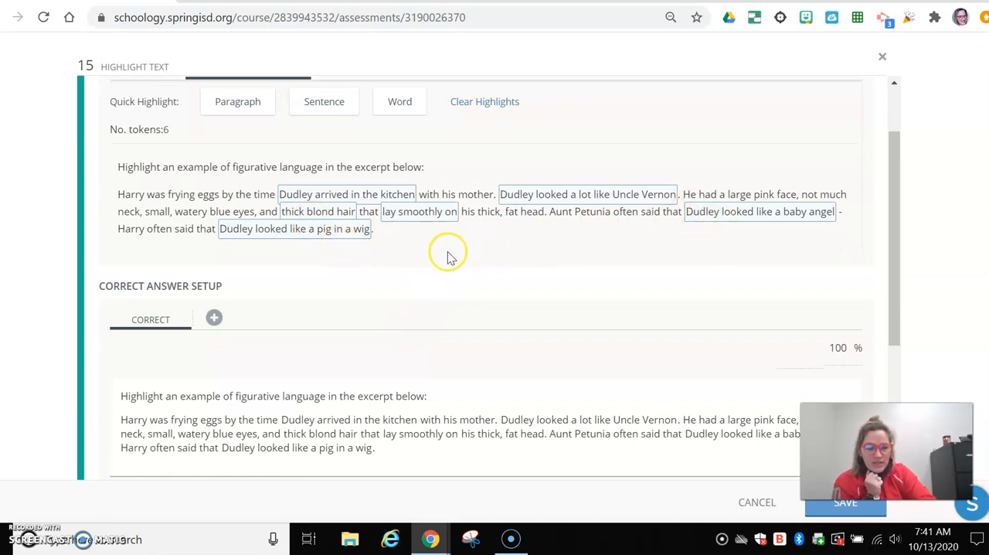
scroll(464, 254, down, 1)
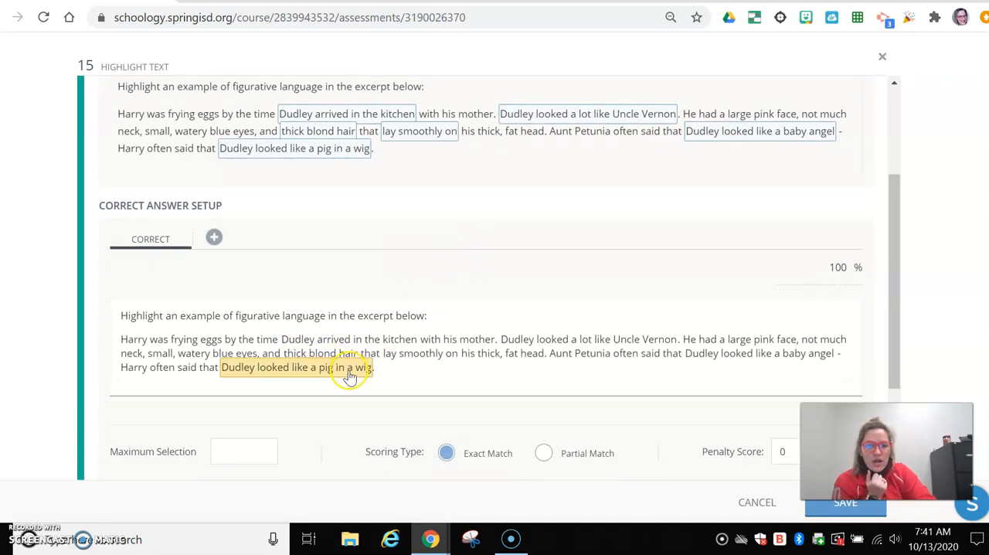
click(738, 353)
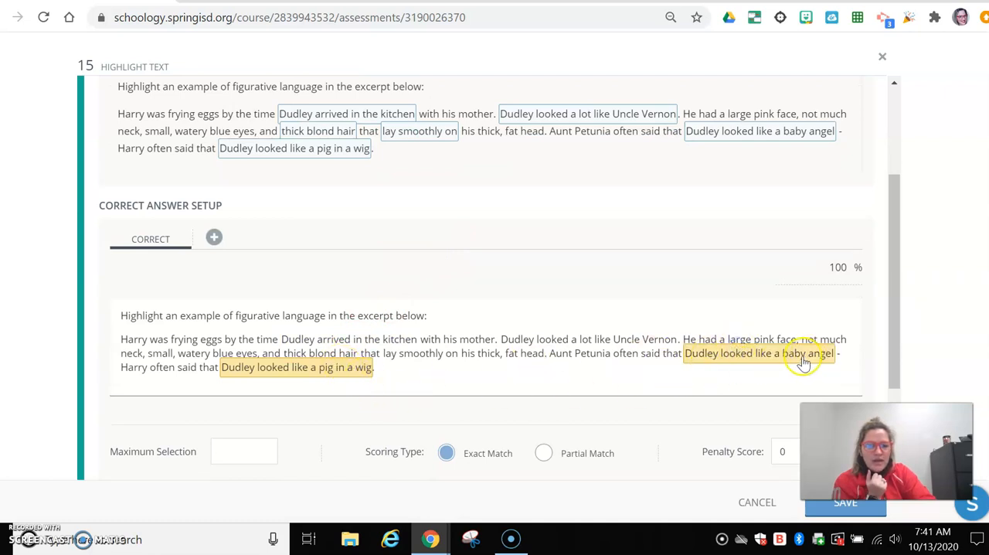
click(544, 453)
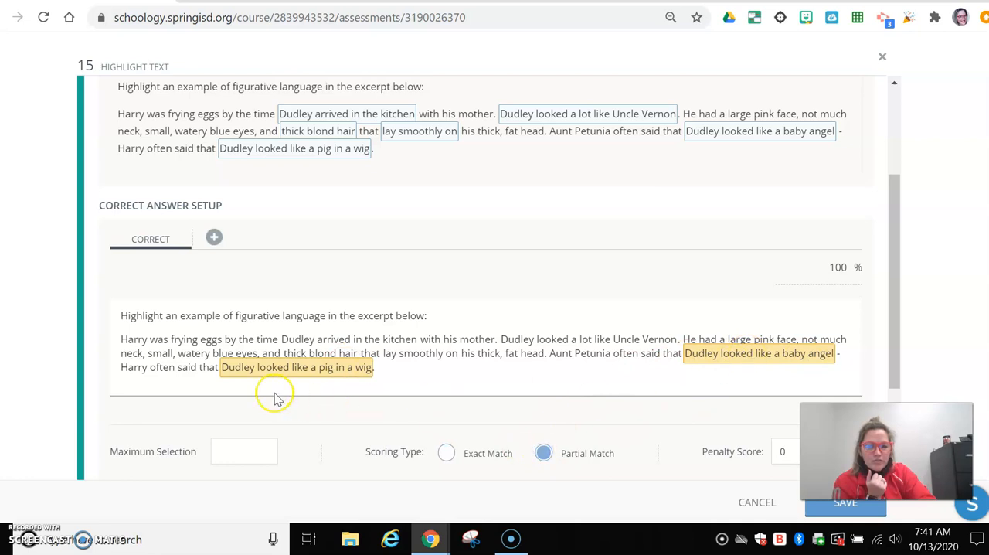
scroll(238, 390, down, 2)
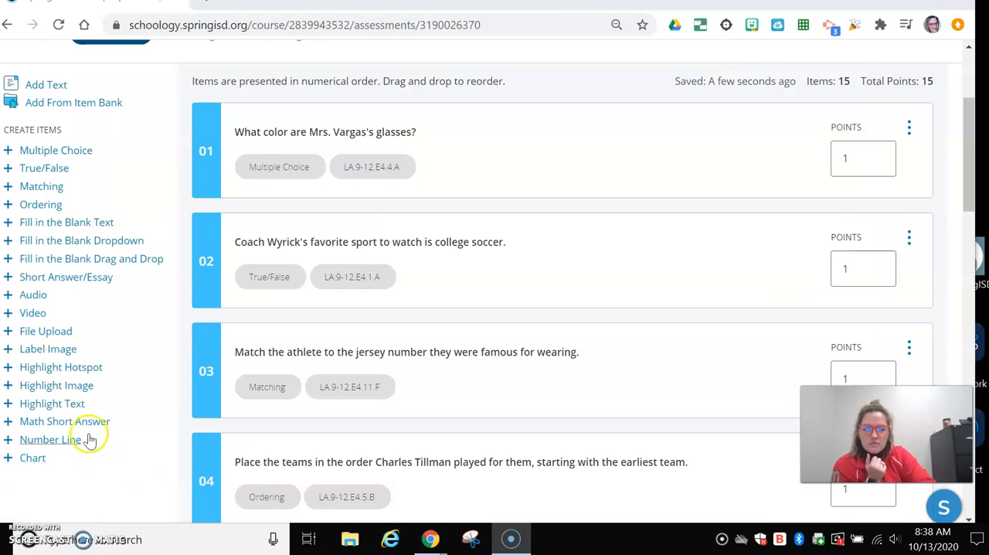
Add a Math Short Answer question asking how many of 8 apples remain after giving away 3, with the formula 8 − 3 = appended
click(89, 426)
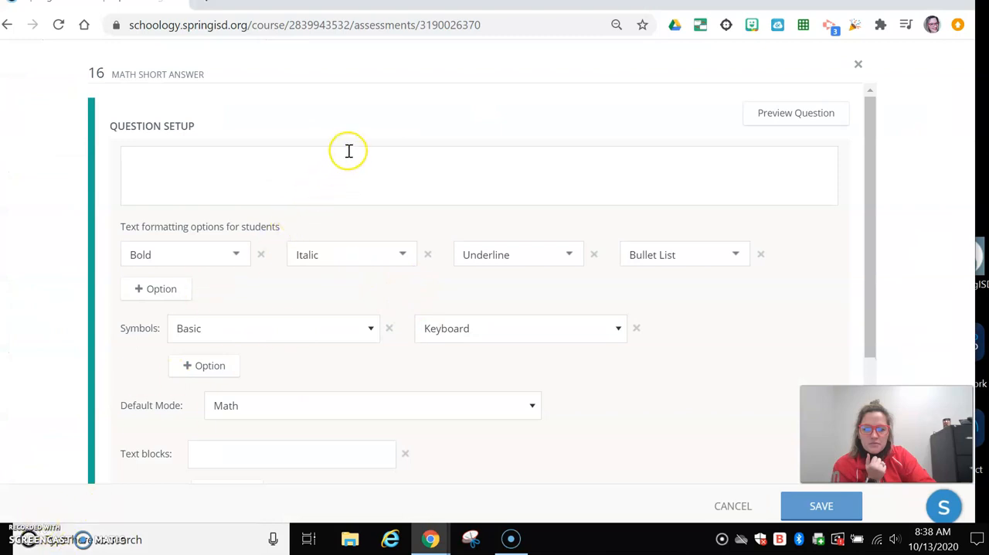
click(328, 175)
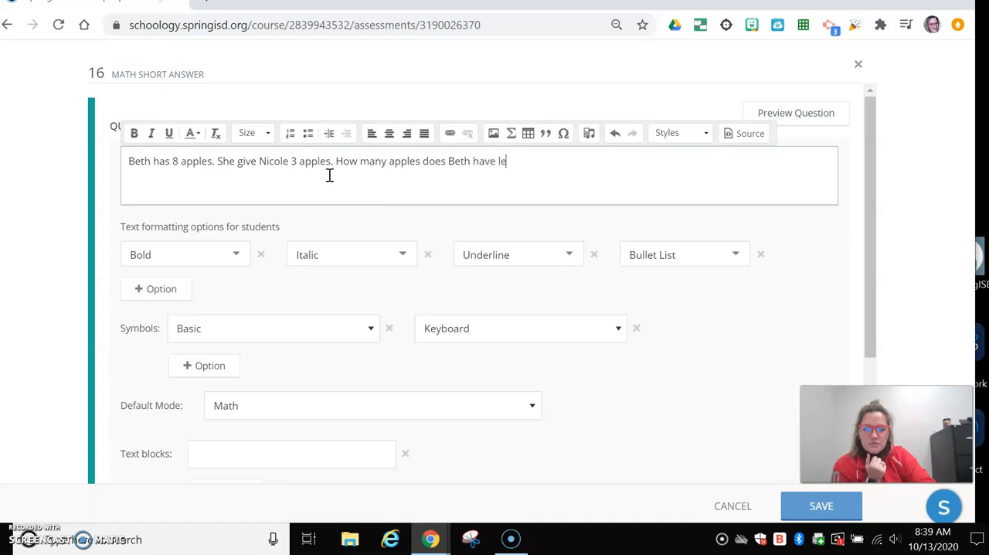
click(510, 133)
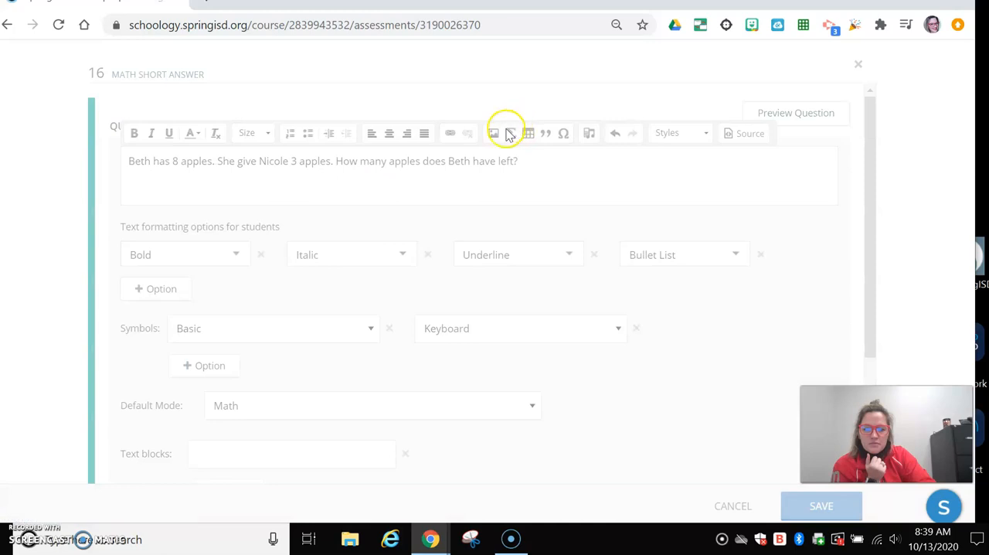
click(334, 245)
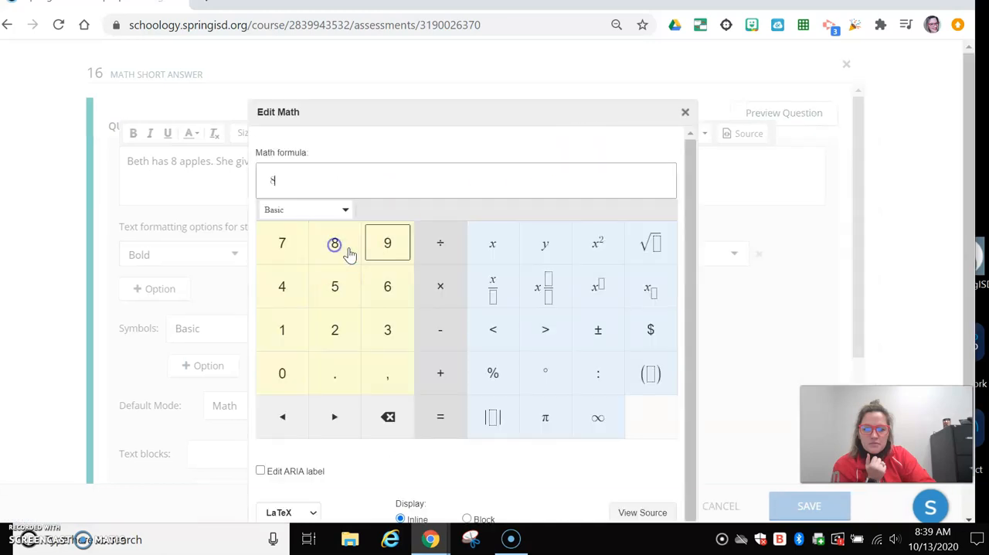
click(447, 334)
click(403, 332)
click(446, 414)
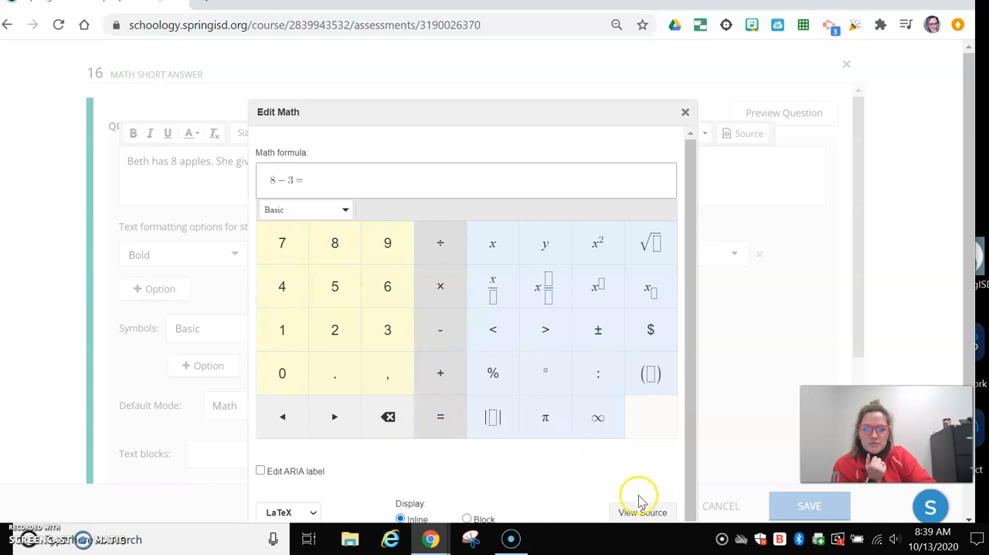
scroll(705, 427, down, 1)
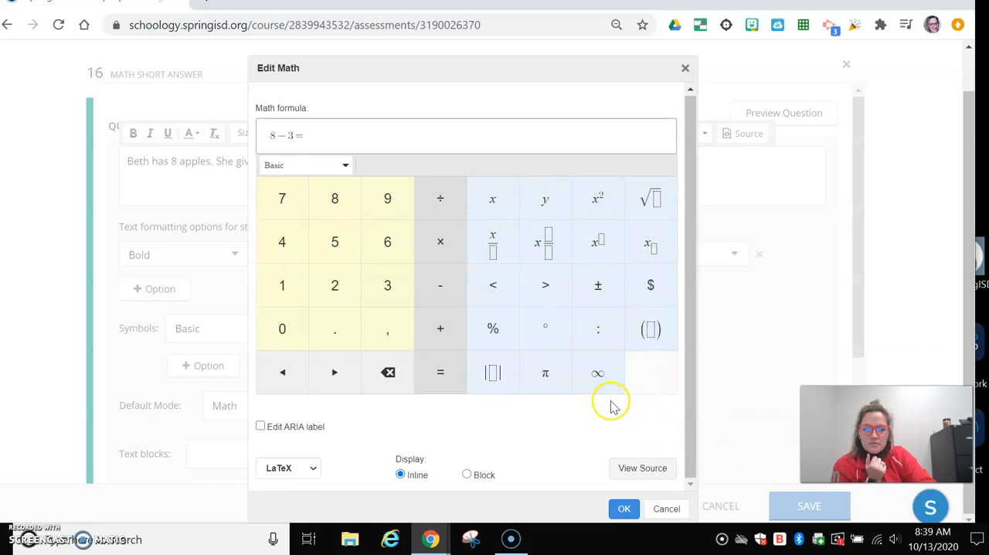
click(623, 508)
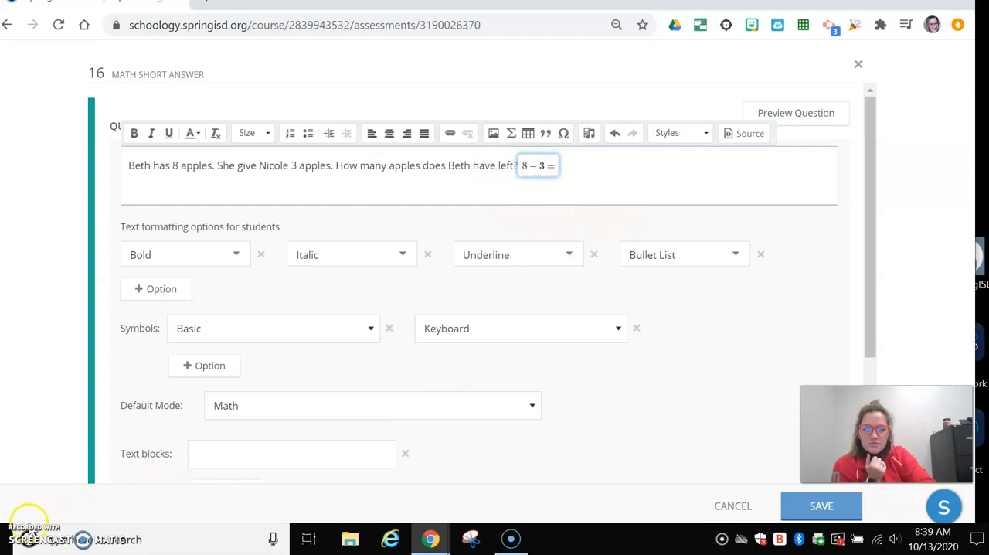
click(11, 532)
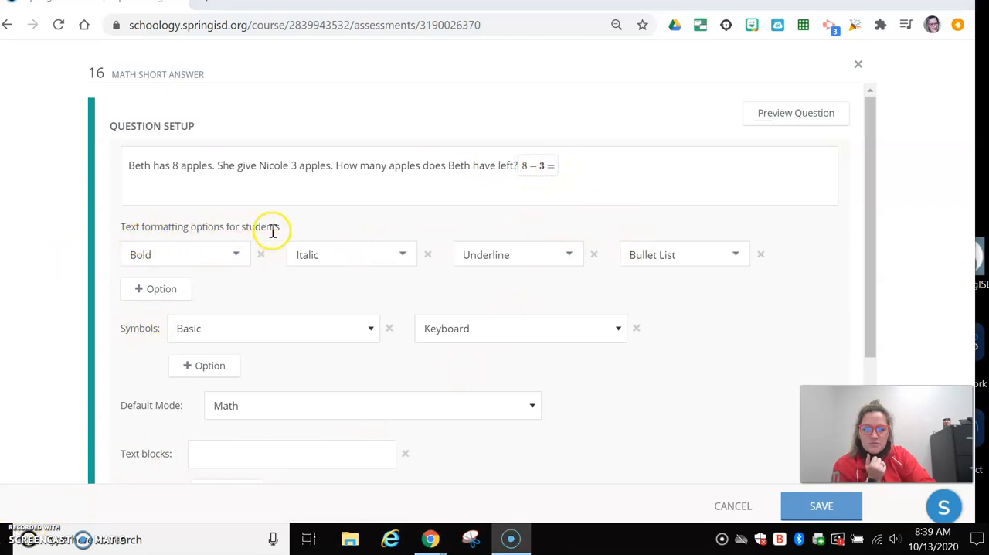
Examine the student text formatting choices and the available symbol sets for the math question
click(245, 257)
click(245, 258)
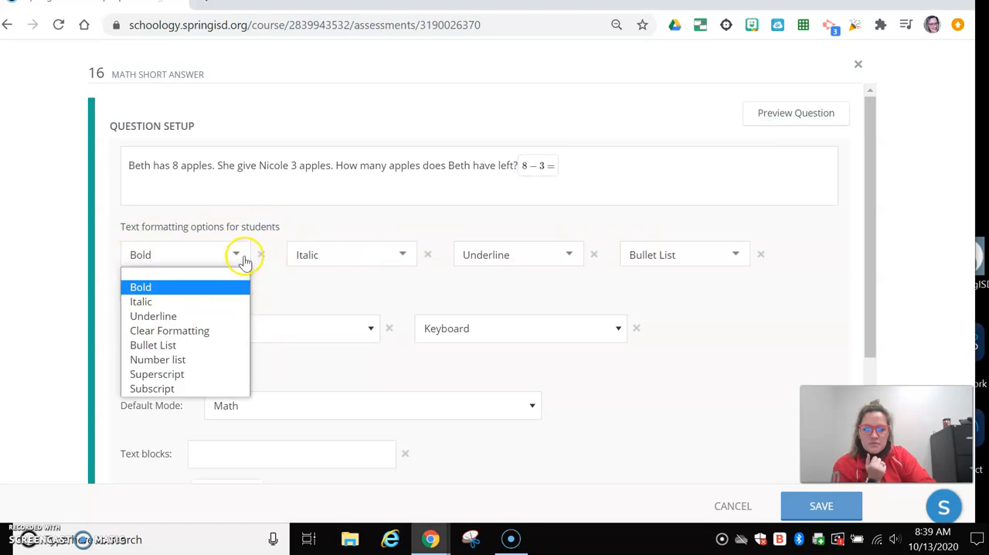
click(239, 256)
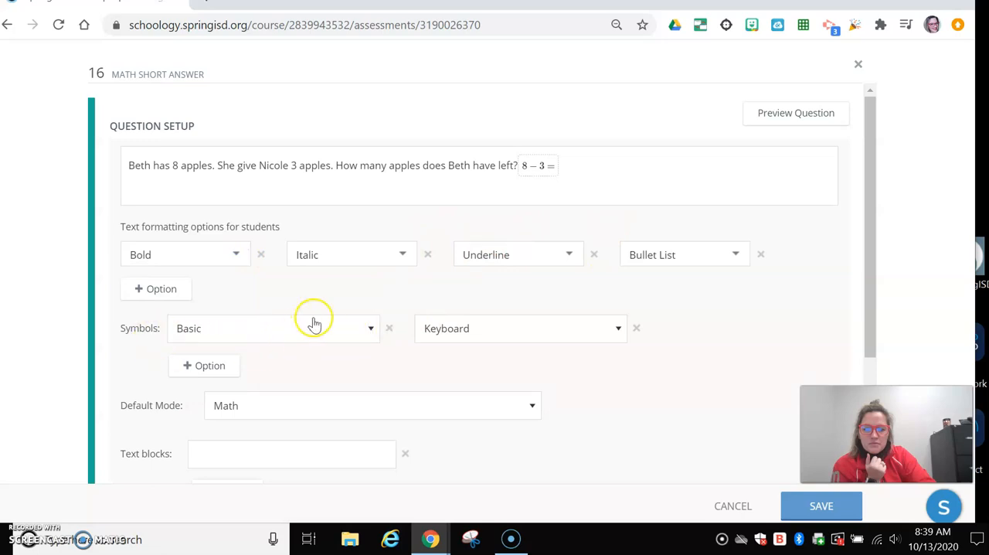
scroll(379, 271, down, 1)
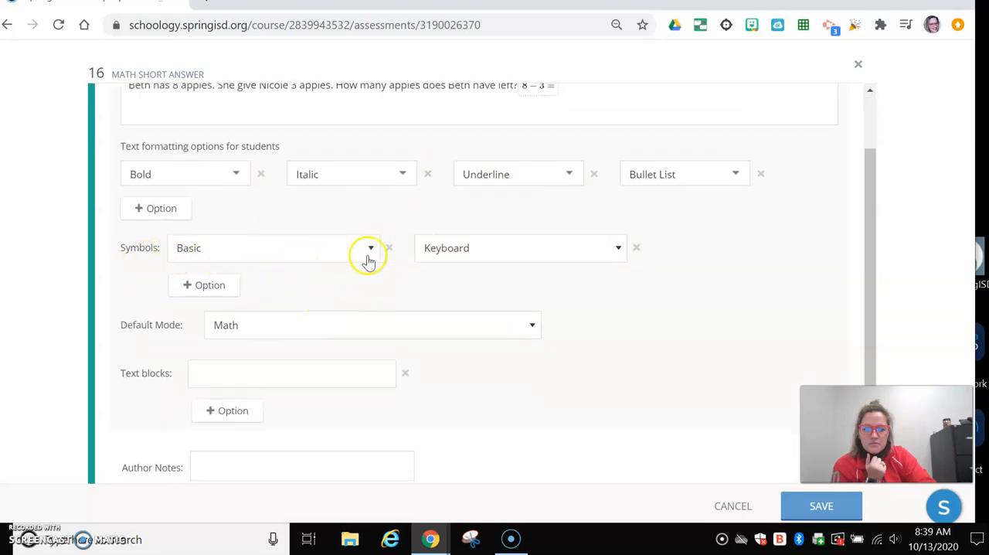
click(369, 255)
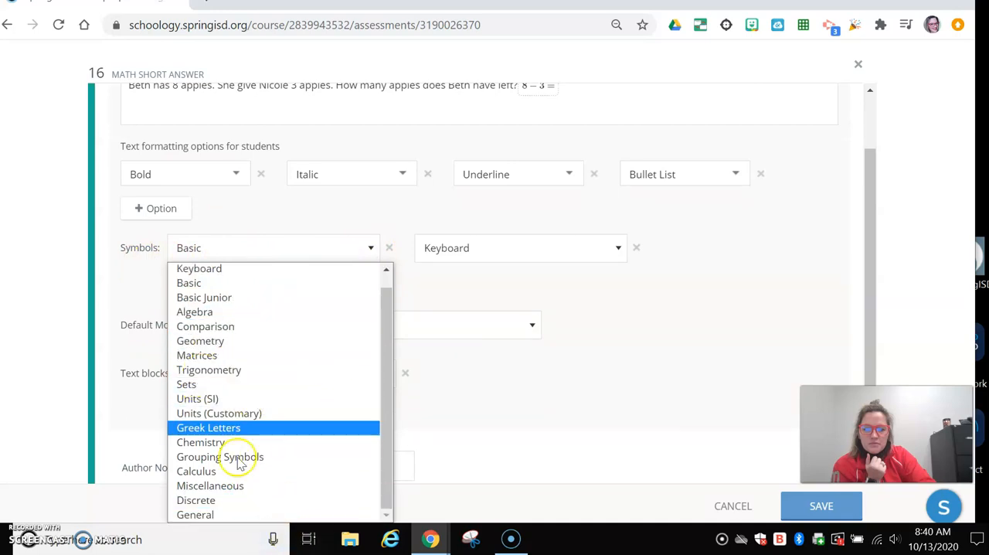
click(418, 284)
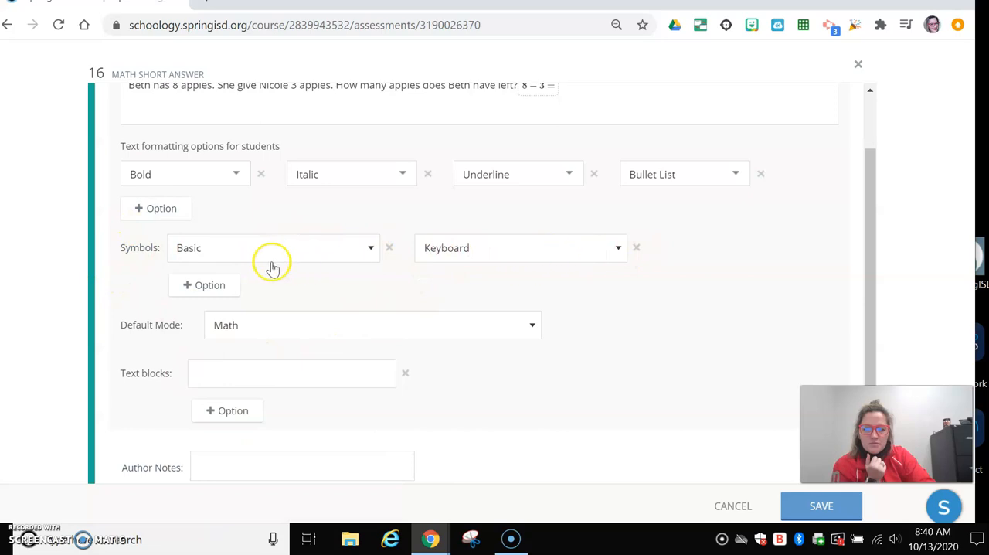
scroll(232, 270, down, 1)
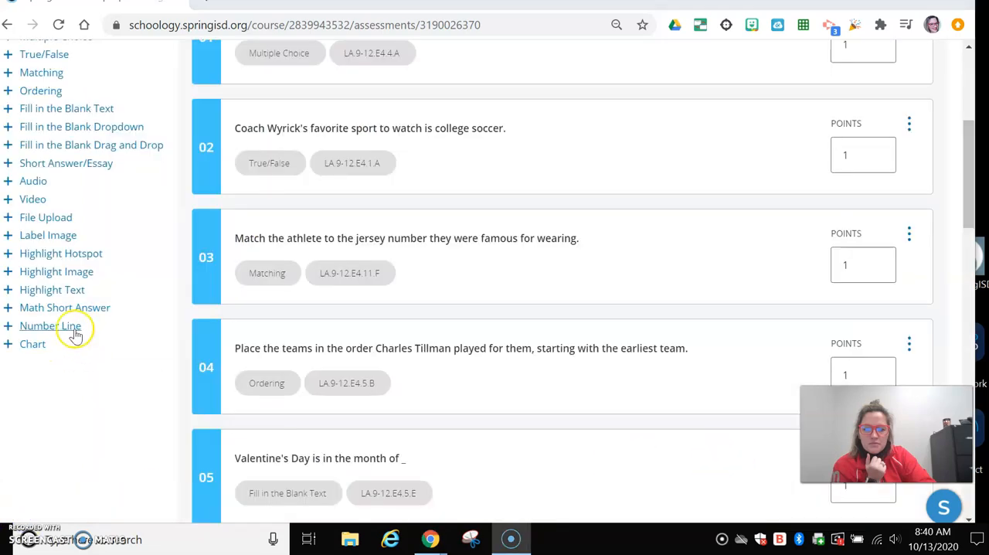
Add a Number Line question titled "# of Championships" from 0 to 30, with the responses Yankees, Cardinals, Red Sox and Dodgers
click(72, 331)
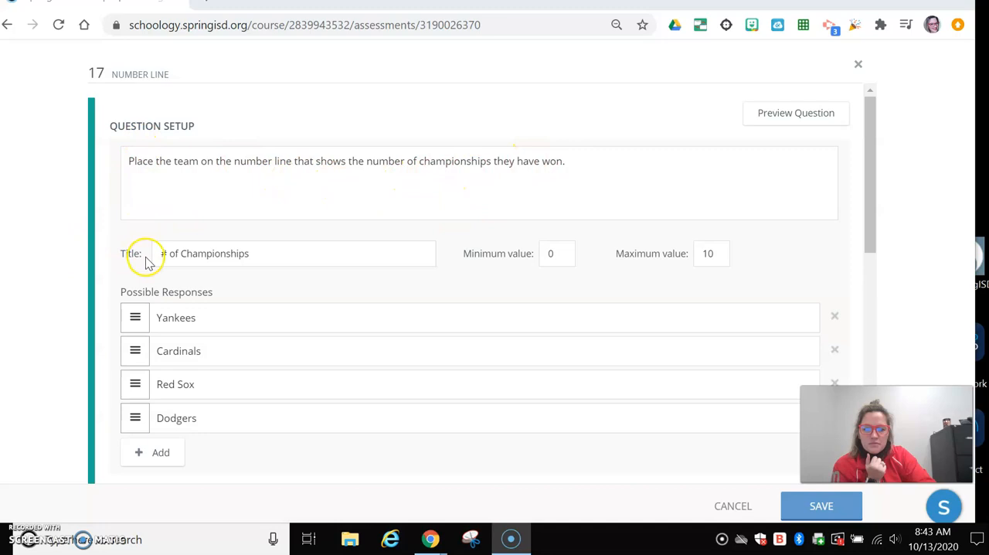
scroll(146, 255, down, 1)
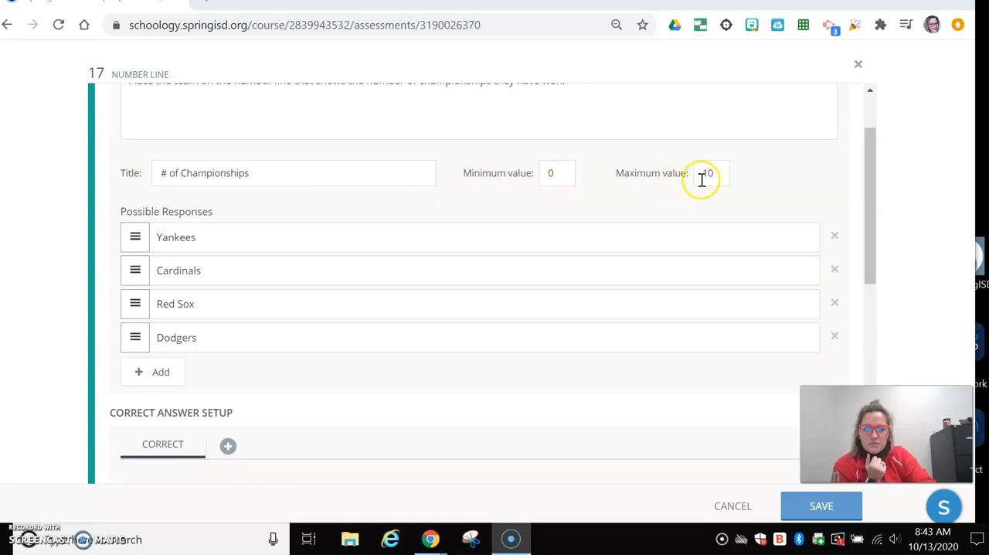
drag(716, 175, 705, 170)
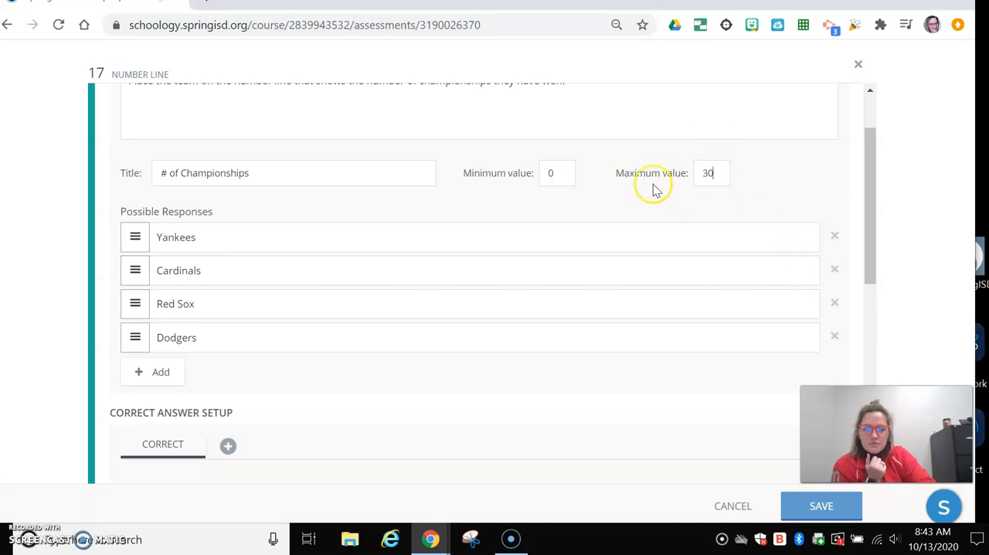
scroll(355, 254, down, 1)
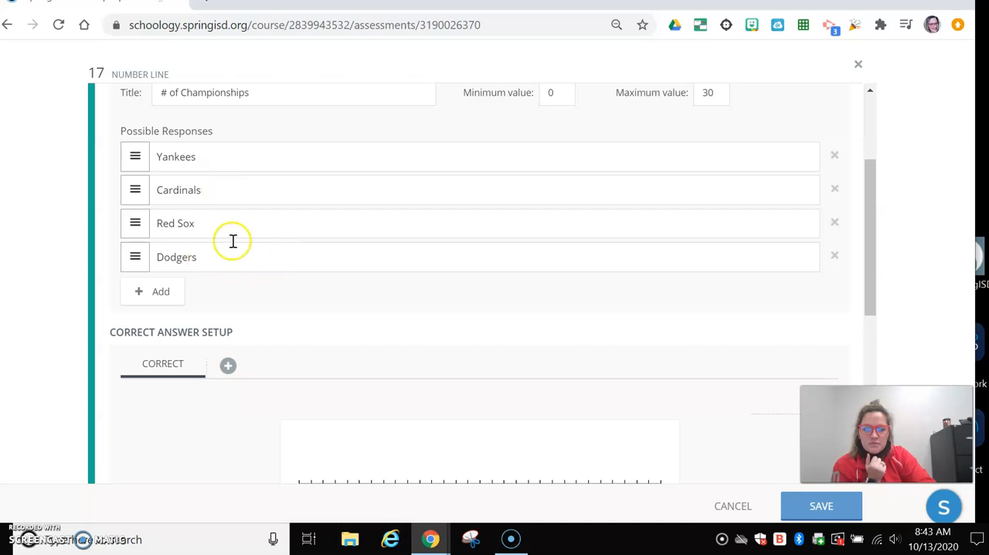
Place the correct answers on the number line with Yankees at 27, Dodgers at 5, Red Sox at 9 and Cardinals at 11, and save
scroll(201, 281, down, 3)
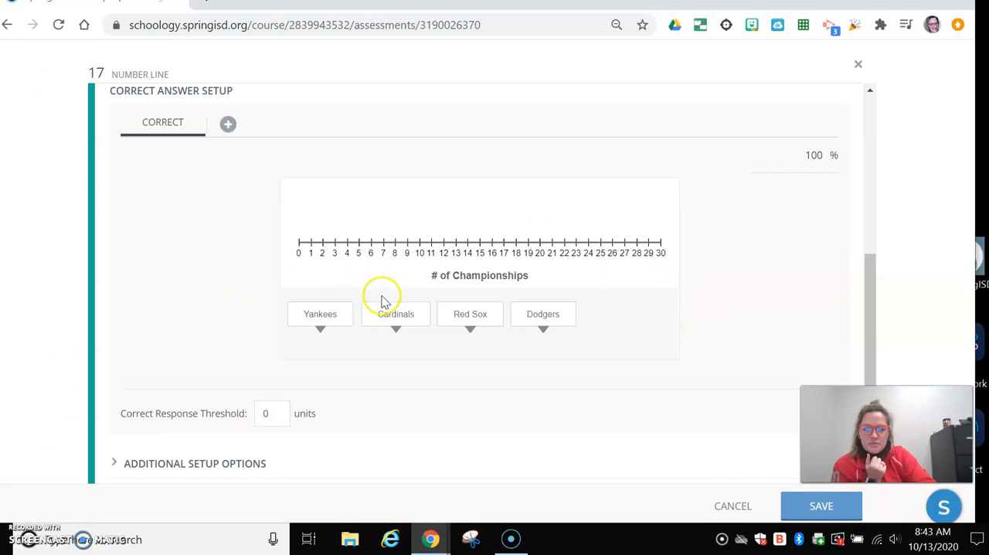
drag(324, 313, 630, 216)
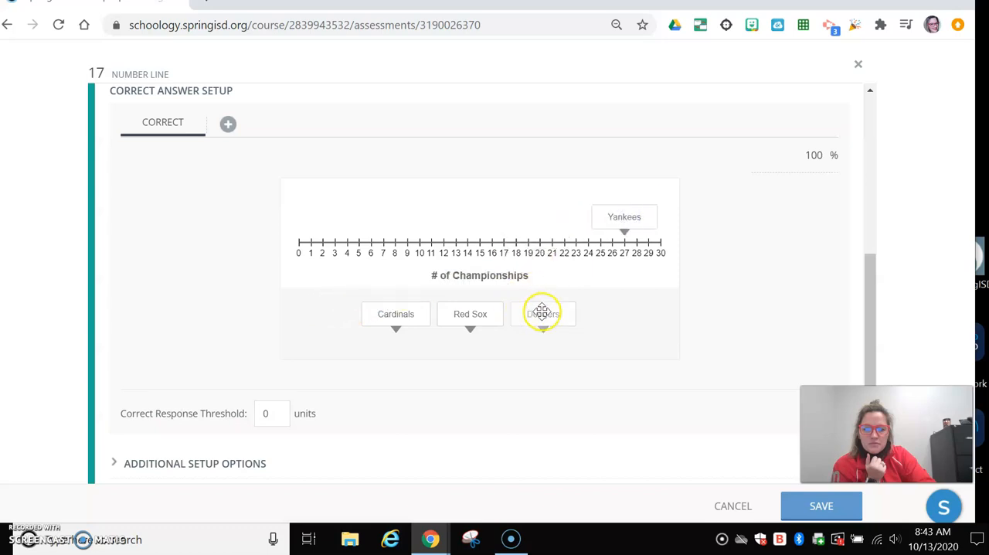
mouse_move(543, 312)
mouse_down()
mouse_move(480, 261)
mouse_move(355, 225)
mouse_move(357, 213)
mouse_up()
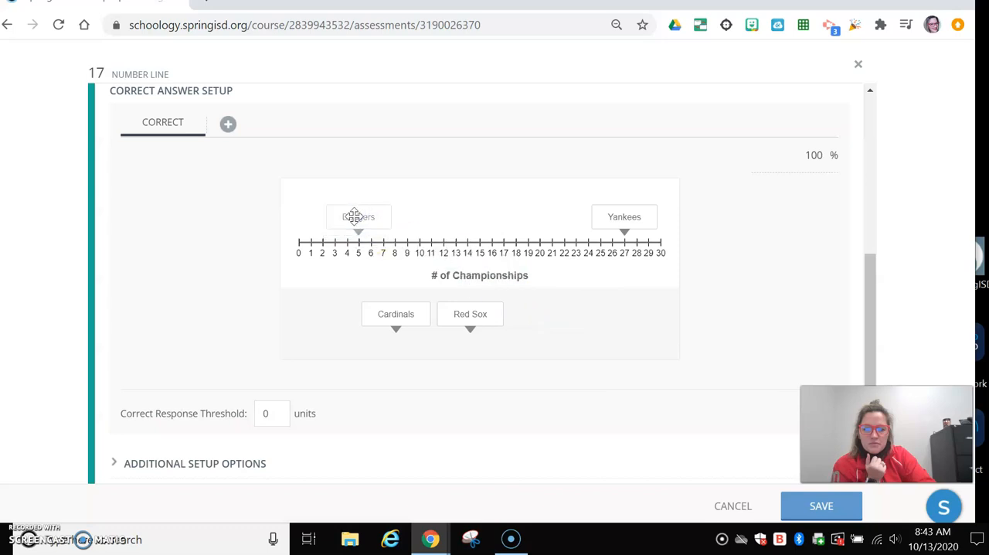
mouse_move(470, 325)
mouse_down()
mouse_move(475, 316)
mouse_move(401, 228)
mouse_move(417, 219)
mouse_move(404, 227)
mouse_up()
drag(402, 312, 438, 218)
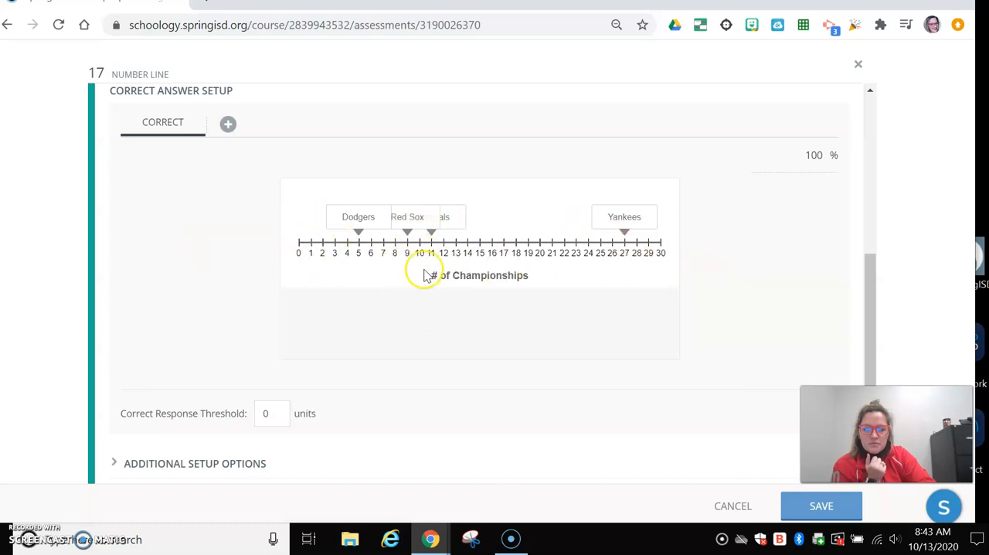
scroll(320, 324, down, 1)
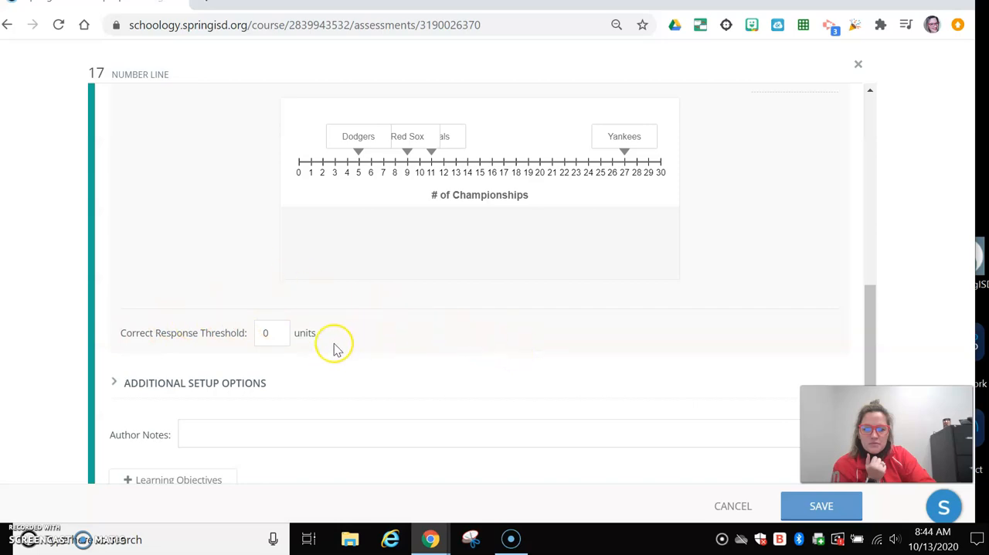
scroll(325, 348, down, 1)
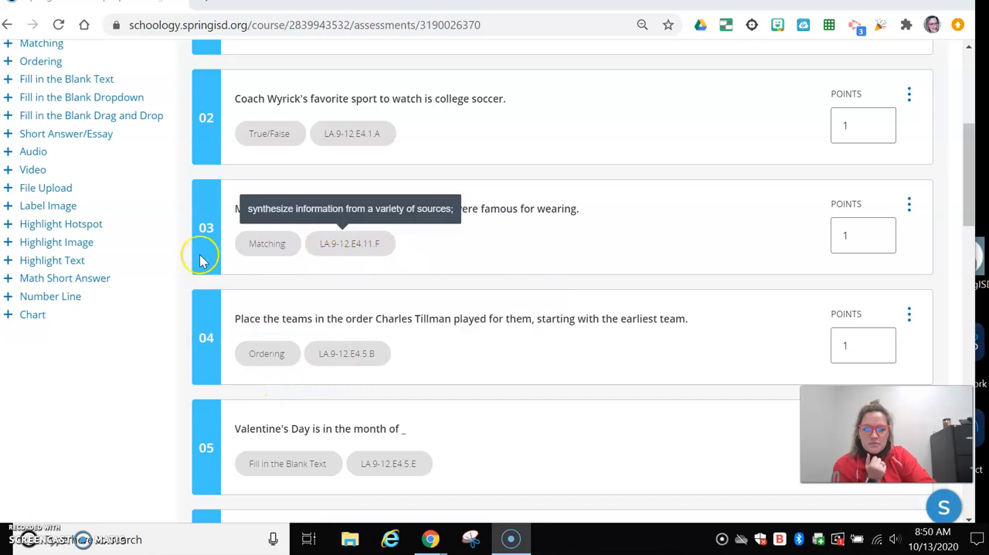
Add a Chart question on a split $150 bill, titled "Tip Percentages of Total Bill", with axes Customers and Percentage (Up to 10%), maximum 10
click(41, 317)
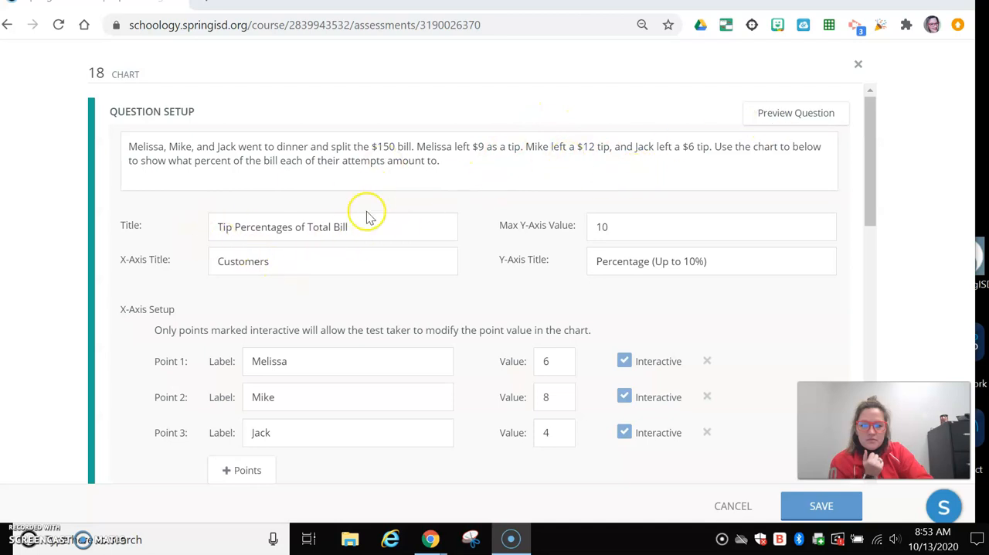
drag(182, 160, 434, 164)
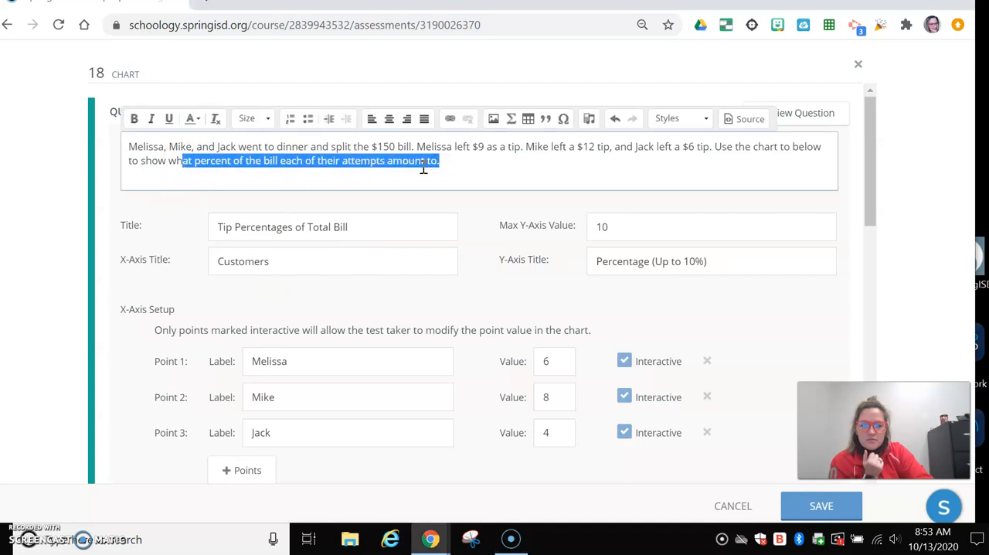
click(276, 226)
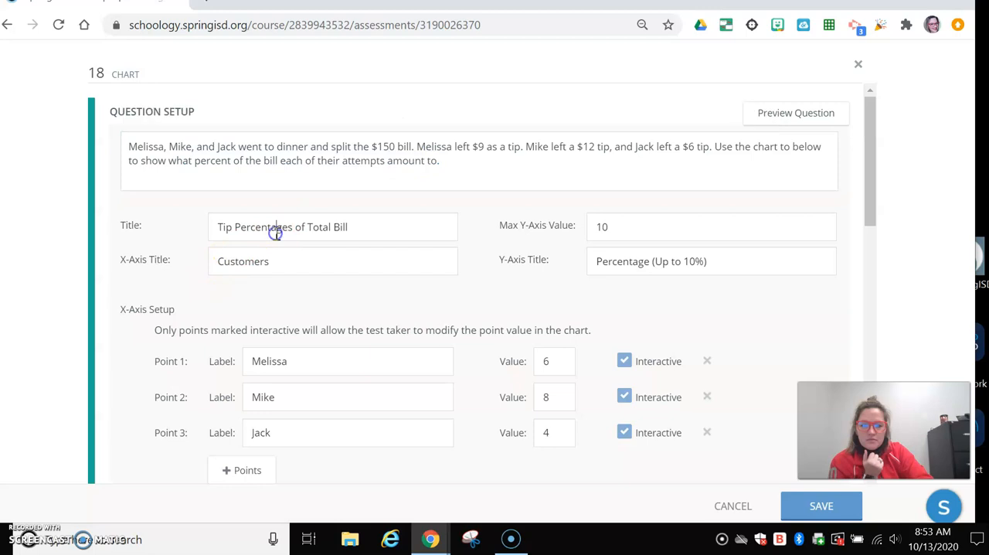
click(617, 220)
click(448, 248)
click(746, 264)
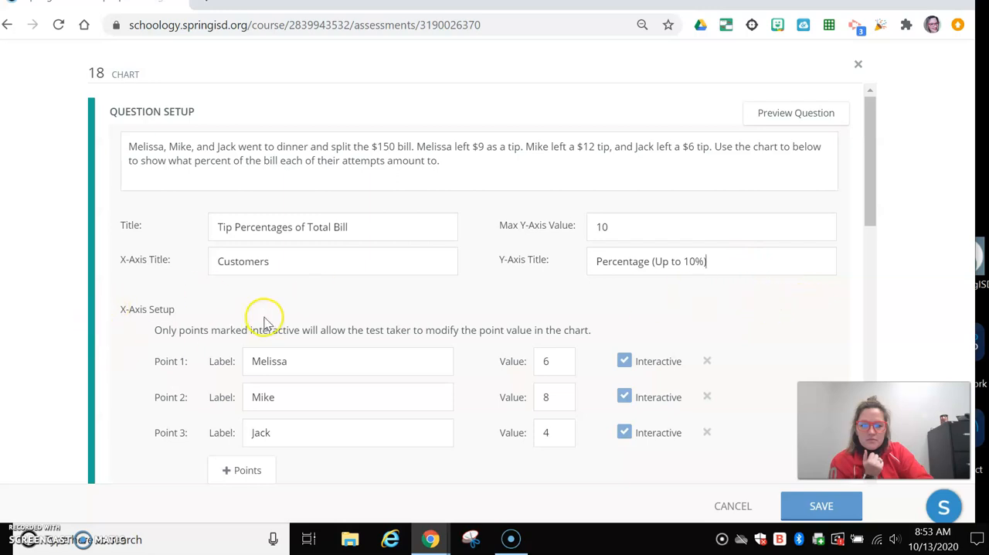
Set up three interactive x-axis points labelled with the customers' first names, with values 6, 8 and 4
scroll(263, 320, down, 1)
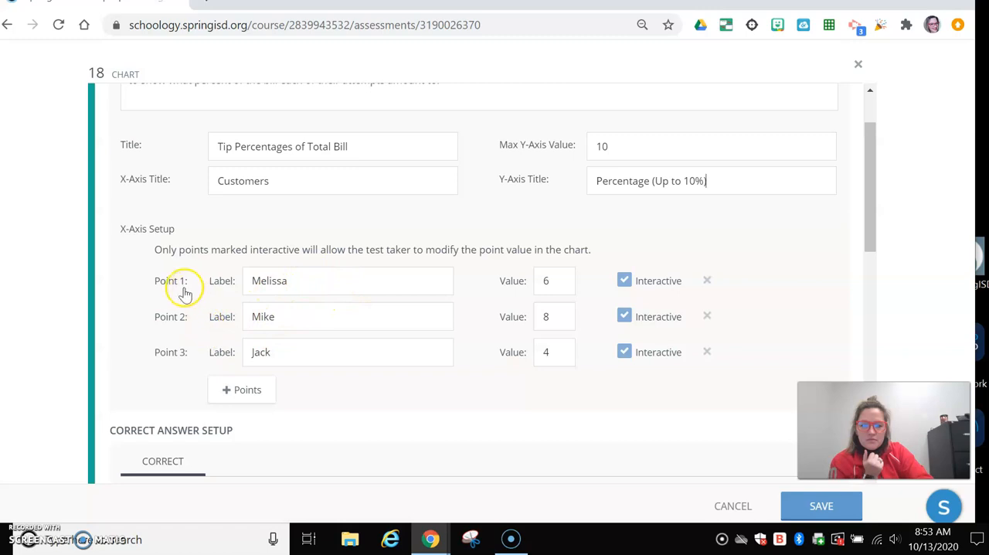
scroll(179, 286, down, 1)
drag(291, 201, 215, 199)
click(305, 236)
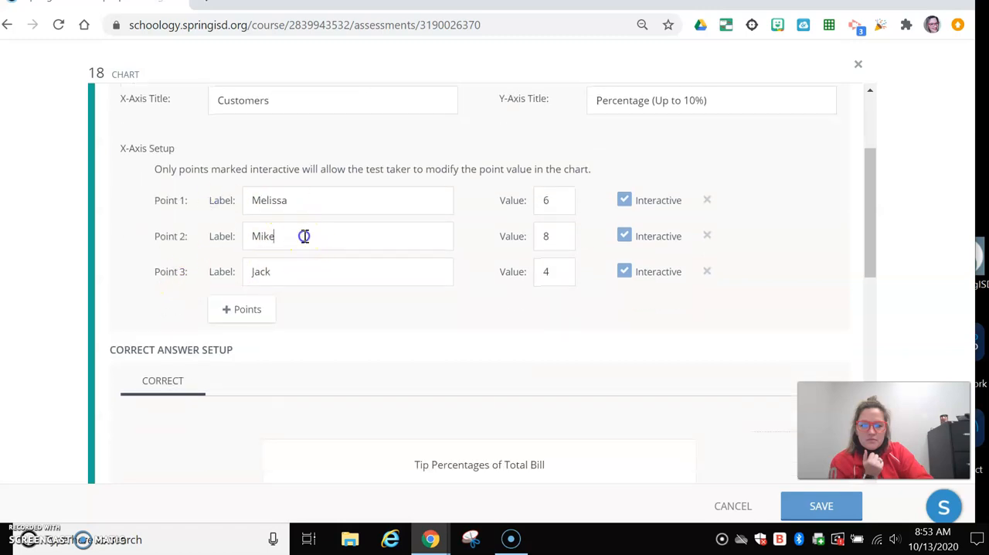
drag(312, 272, 251, 275)
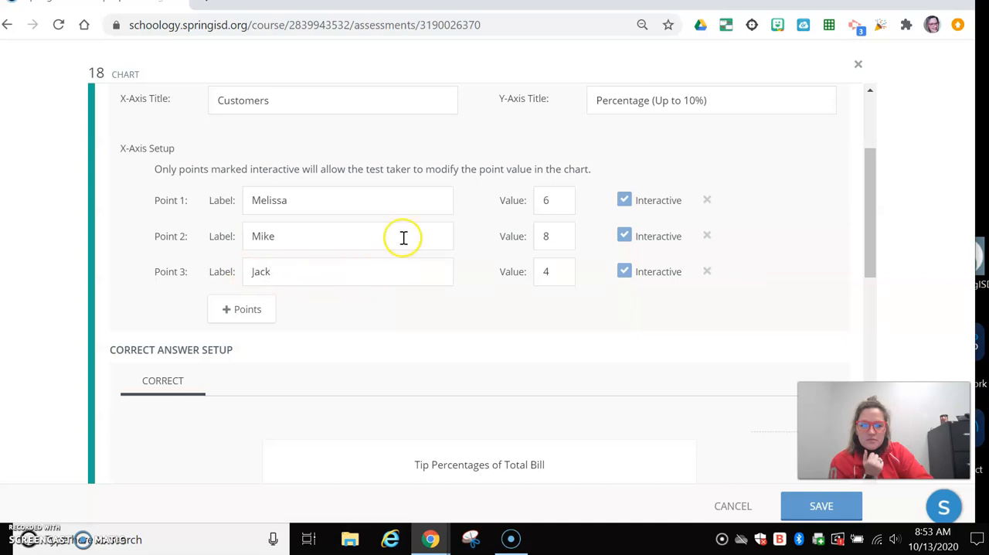
Set the chart's correct answer bars to 6, 8 and 4 for the three customers and save the question
scroll(437, 265, down, 4)
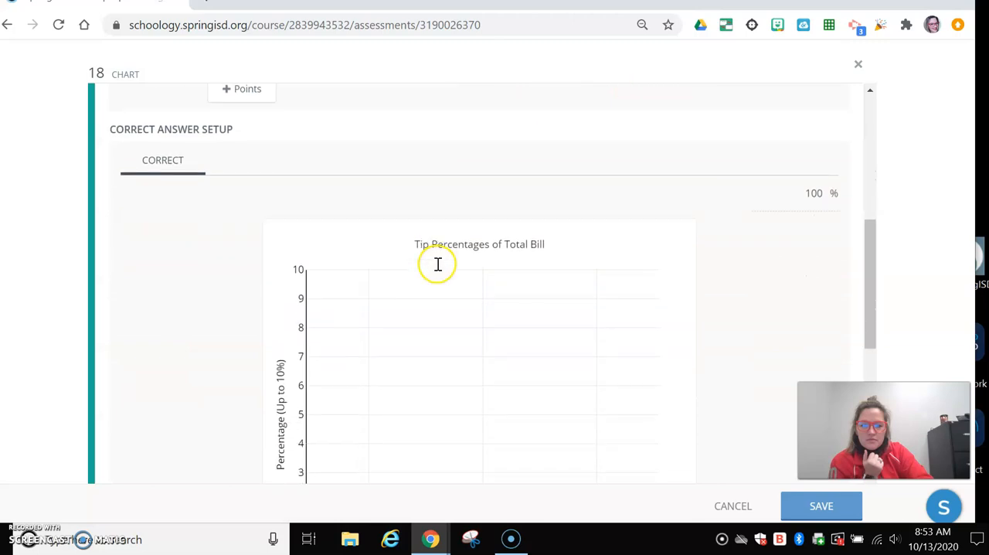
drag(372, 457, 351, 283)
drag(494, 456, 472, 232)
drag(625, 456, 609, 344)
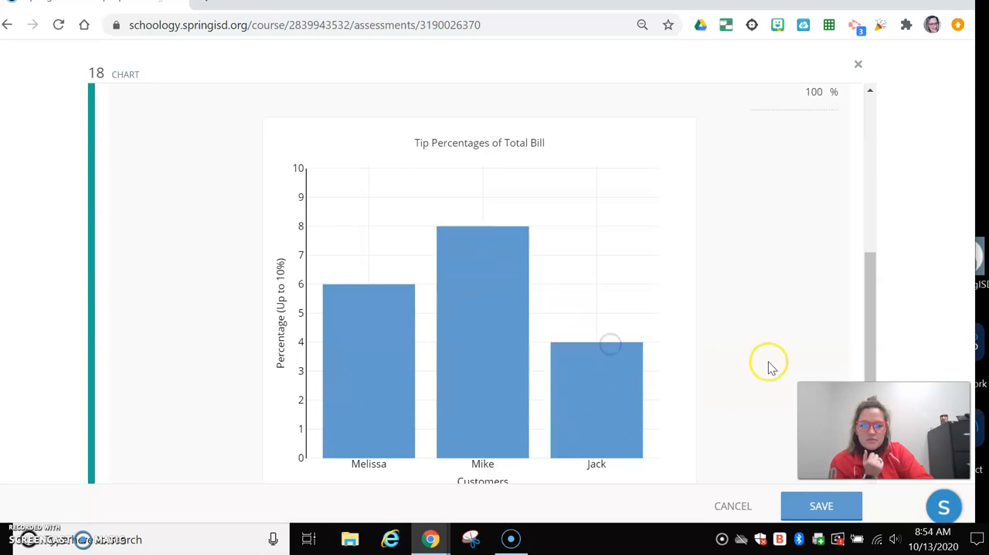
scroll(769, 367, down, 5)
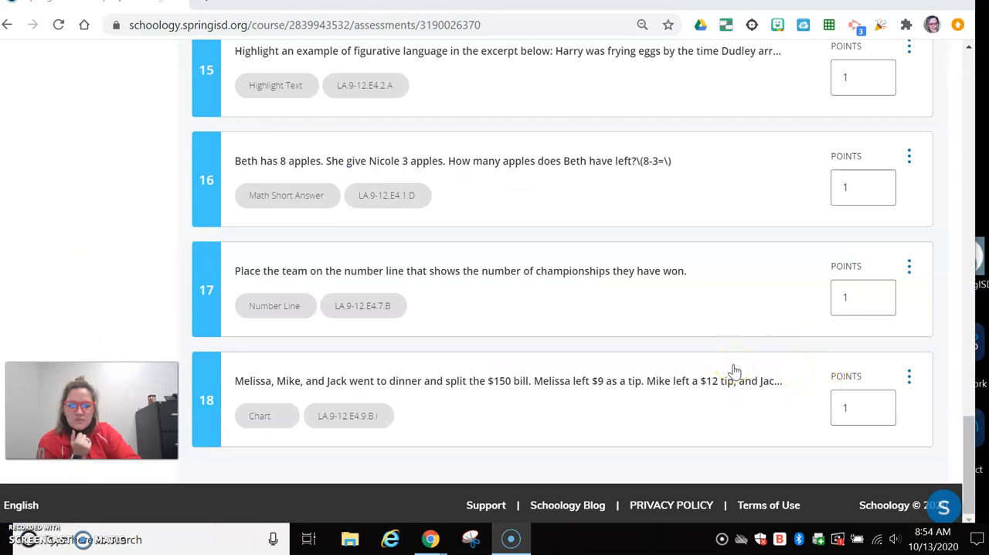
Set the Matching question 03 to 4 points and the Ordering question 04 to 3 points
scroll(711, 387, up, 10)
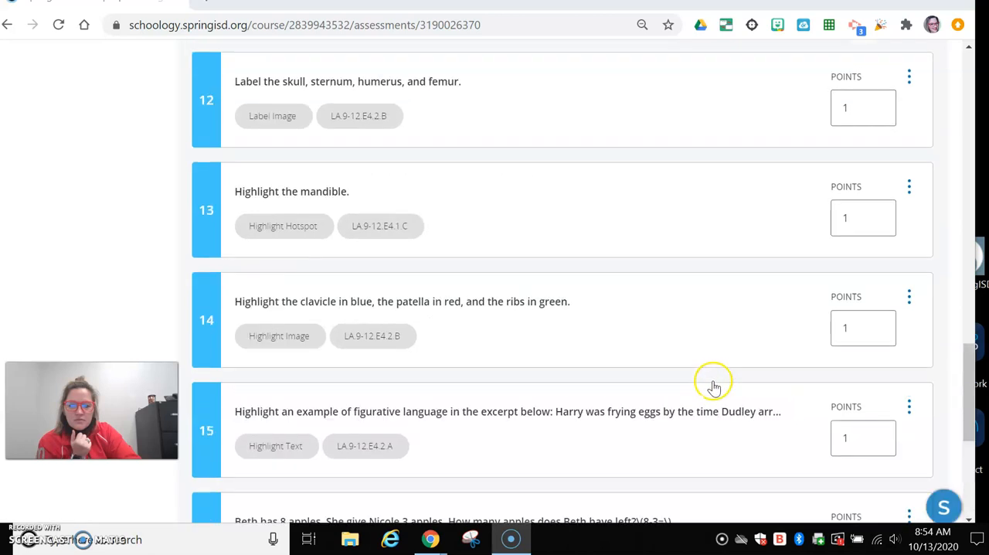
scroll(717, 407, up, 10)
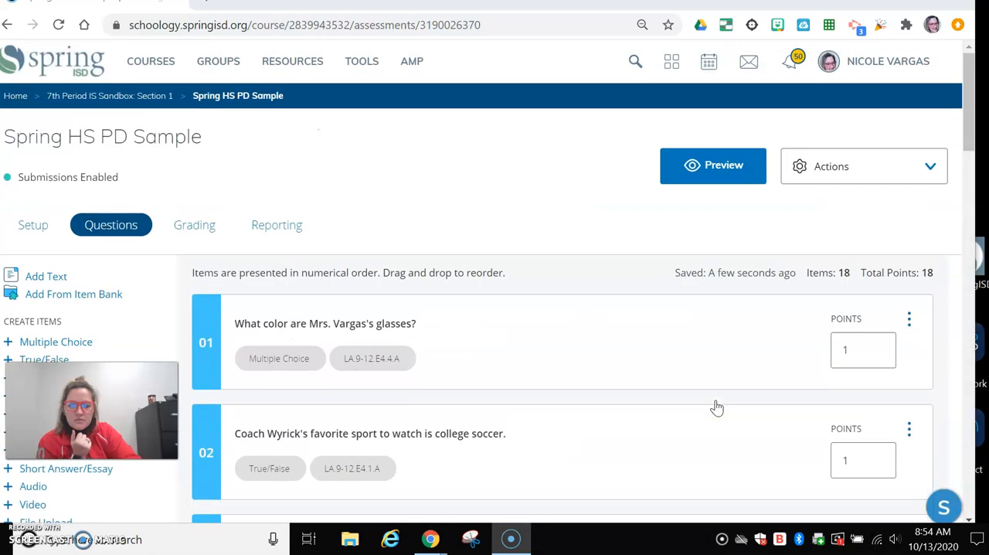
scroll(718, 407, down, 1)
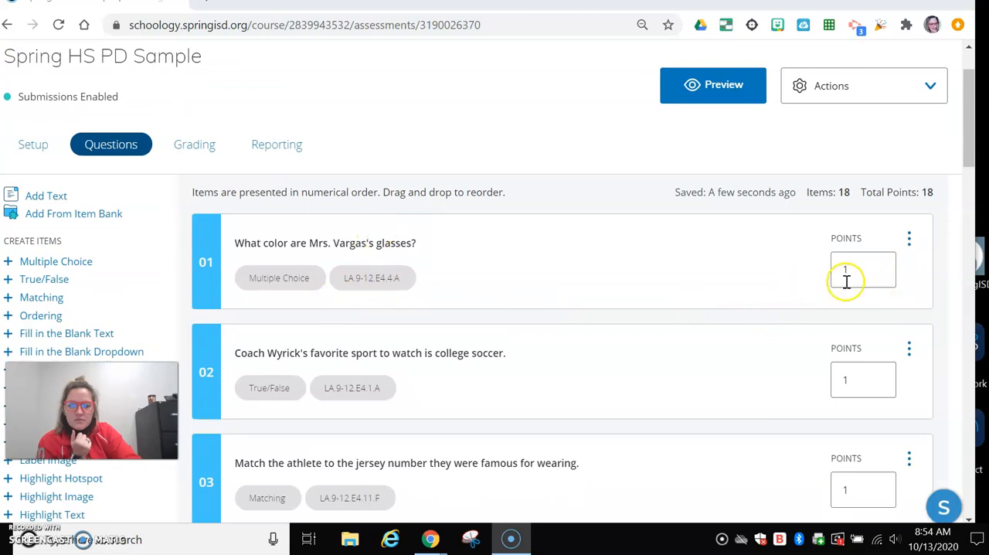
scroll(846, 282, down, 1)
scroll(843, 304, down, 1)
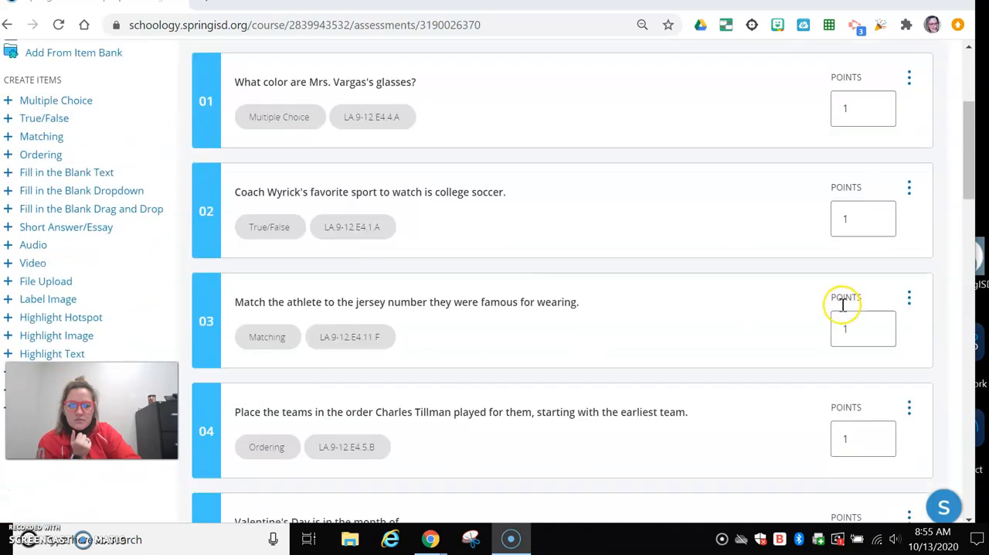
drag(866, 330, 847, 335)
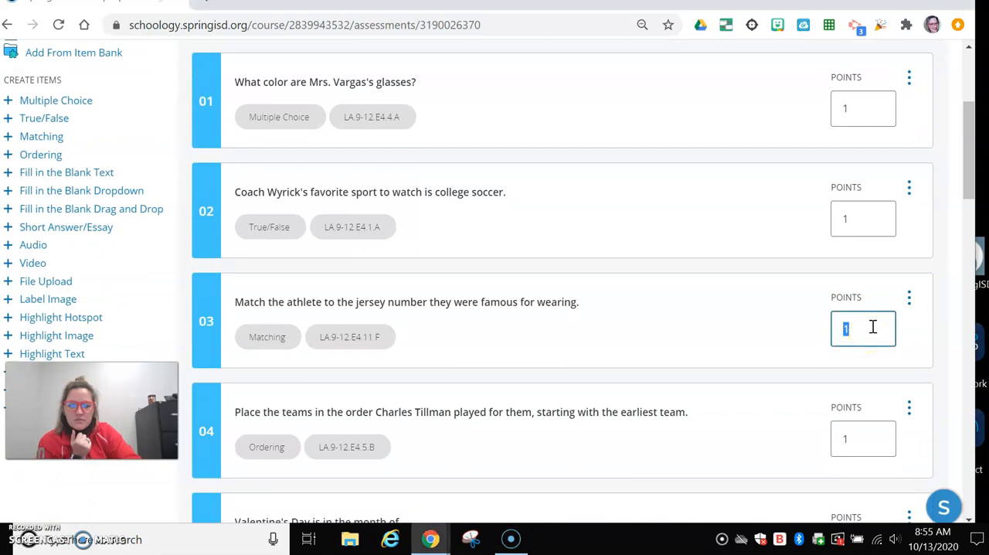
text(2)
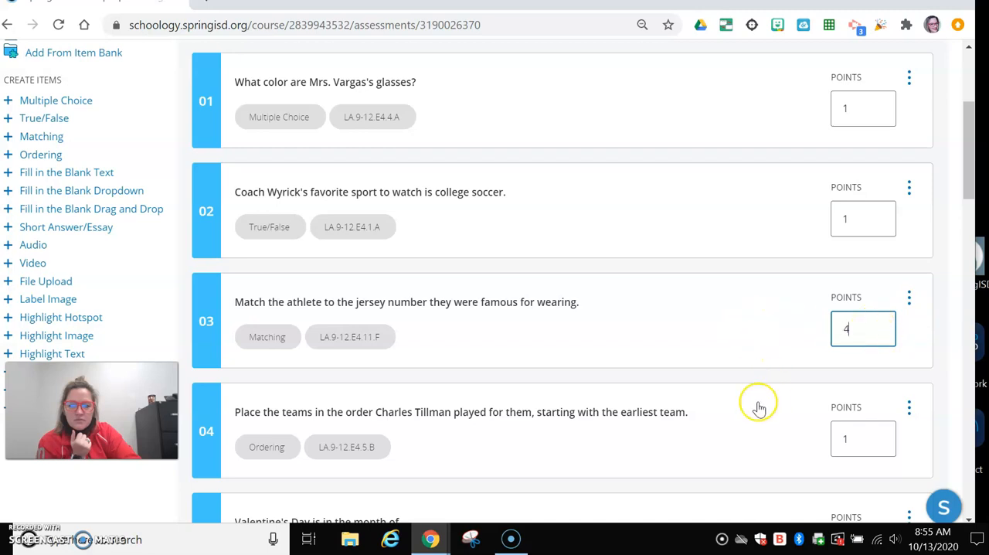
click(825, 439)
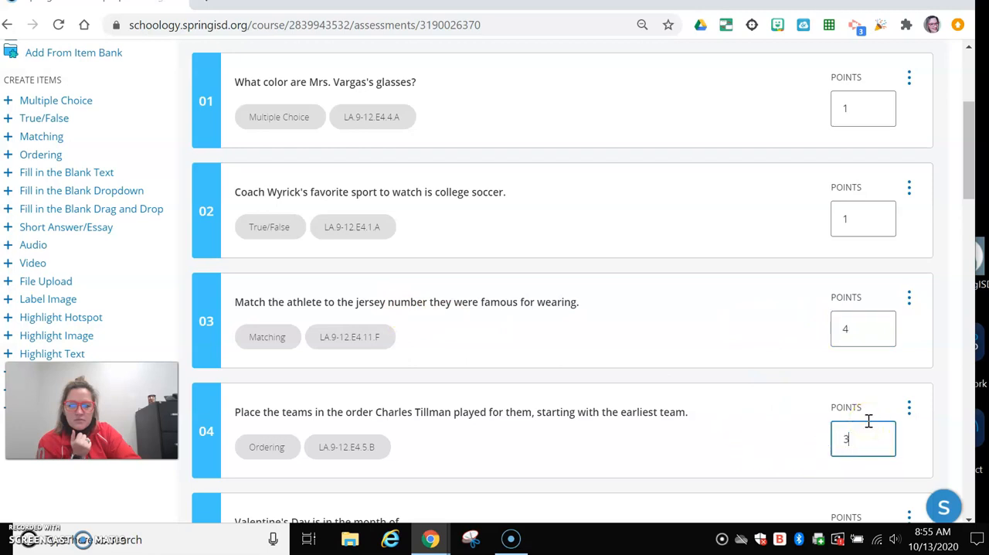
click(949, 401)
Set the Fill in the Blank Dropdown question 06 and the Drag and Drop question 07 to 2 points each
scroll(945, 397, down, 4)
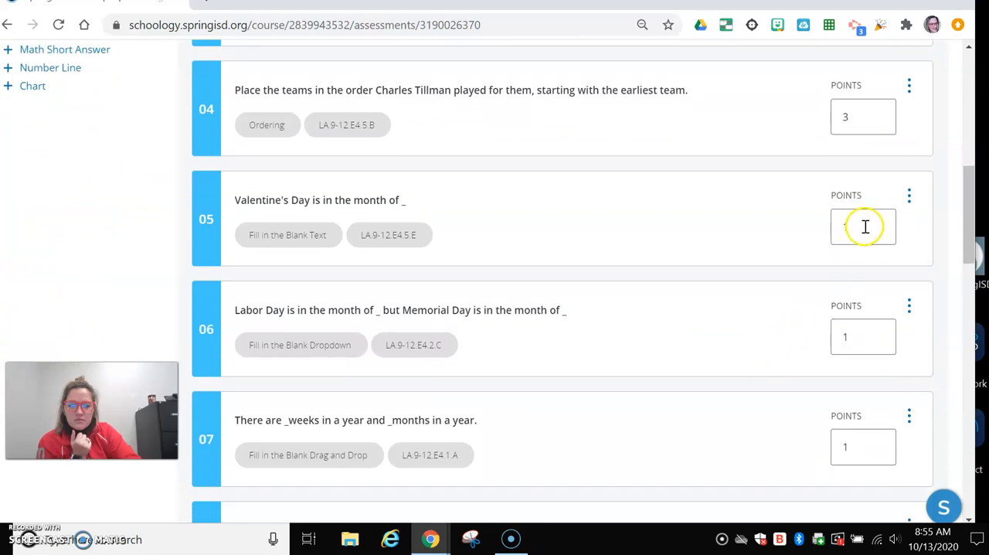
double_click(853, 338)
text(2)
double_click(871, 442)
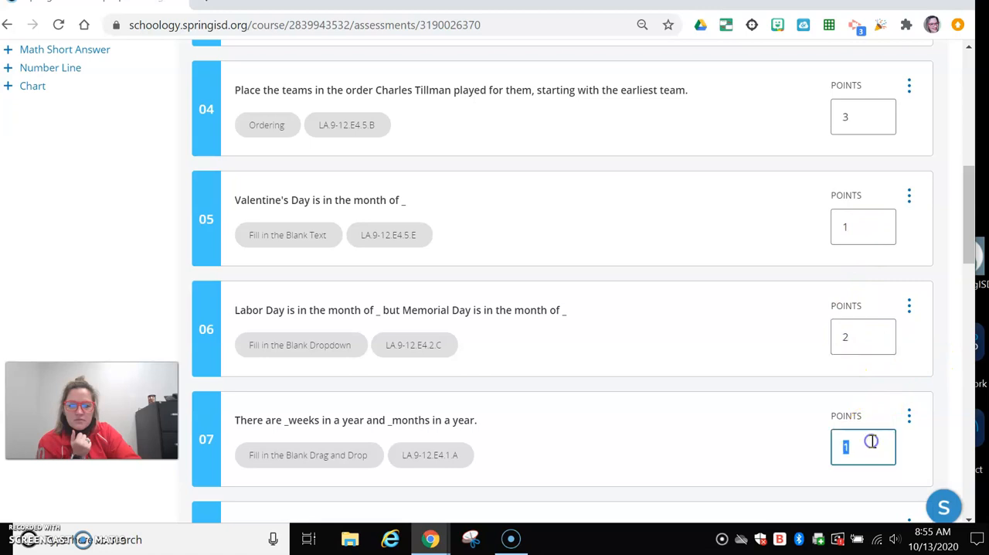
text(2)
Set the Short Answer/Essay and File Upload questions to 5 points each and the Audio and Video questions to 10 points each
scroll(943, 426, down, 5)
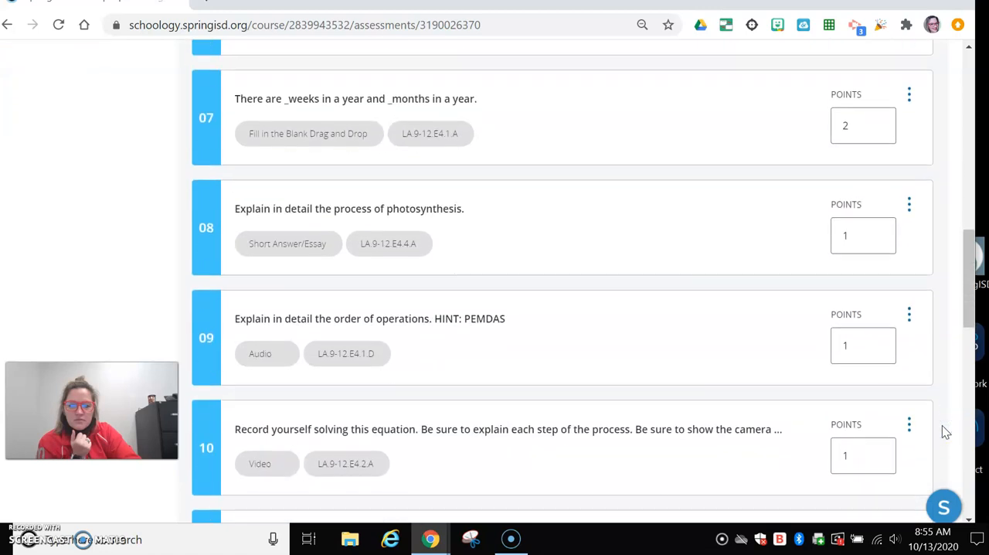
double_click(866, 155)
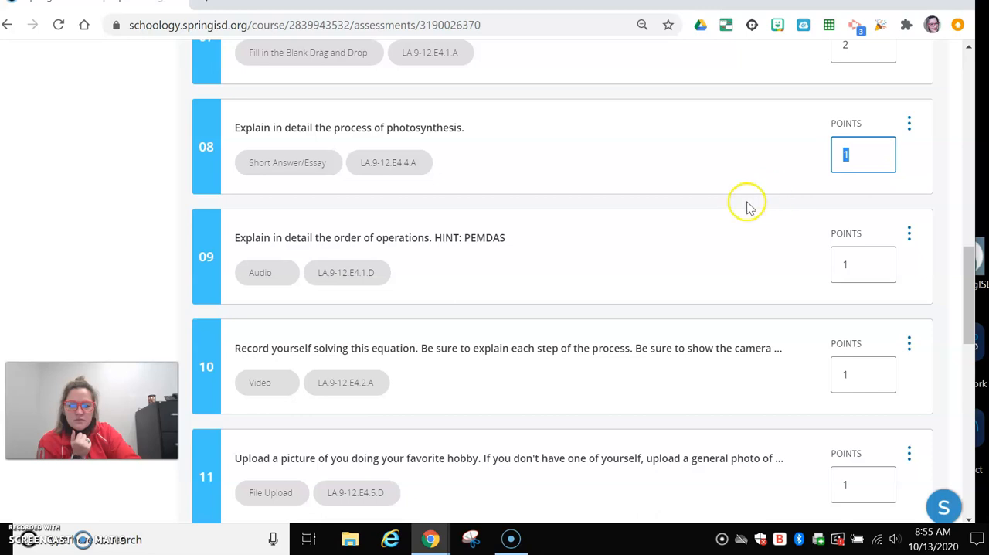
text(5)
double_click(862, 265)
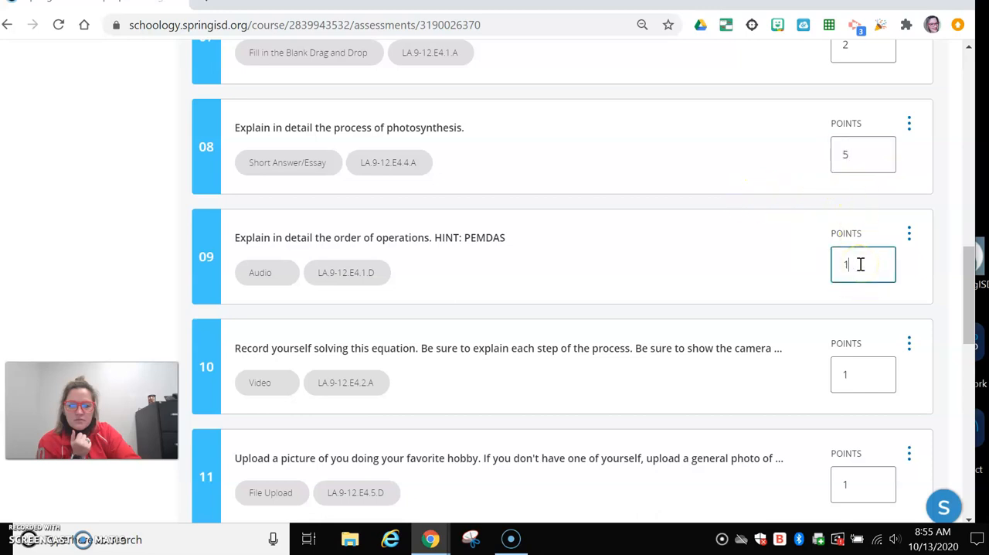
click(872, 375)
text(0)
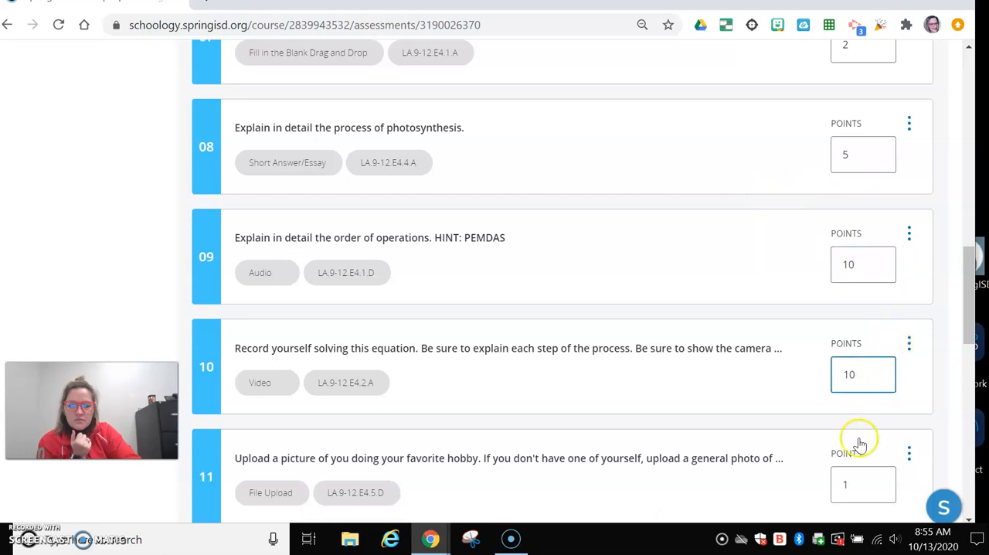
double_click(862, 485)
text(5)
click(944, 456)
Set the Label Image question 12 to 4 points and the Highlight Image question 14 to 3 points
scroll(879, 451, down, 3)
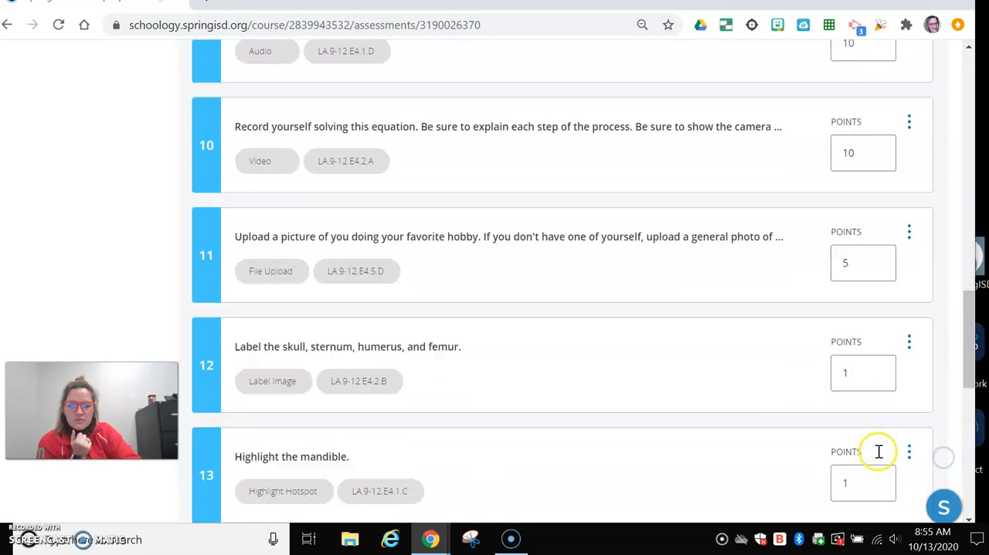
scroll(878, 451, down, 2)
double_click(853, 195)
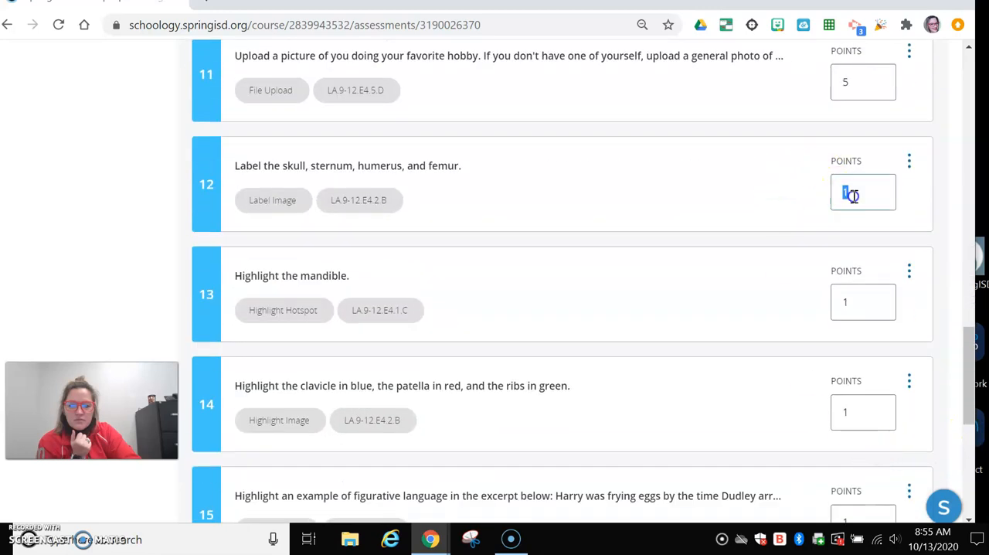
text(4)
double_click(848, 302)
double_click(859, 411)
text(3)
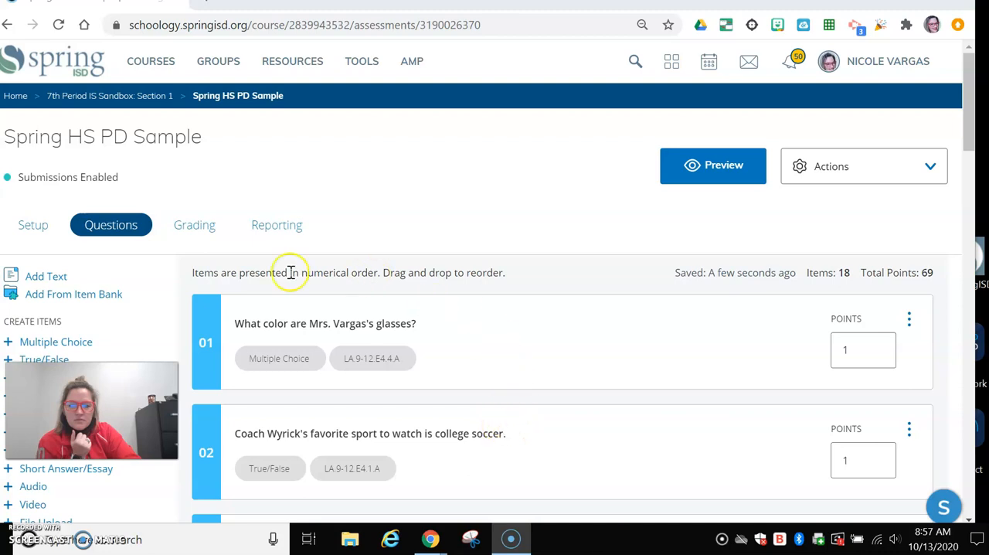
Examine the assessment's grading list by student and its reporting page
click(207, 229)
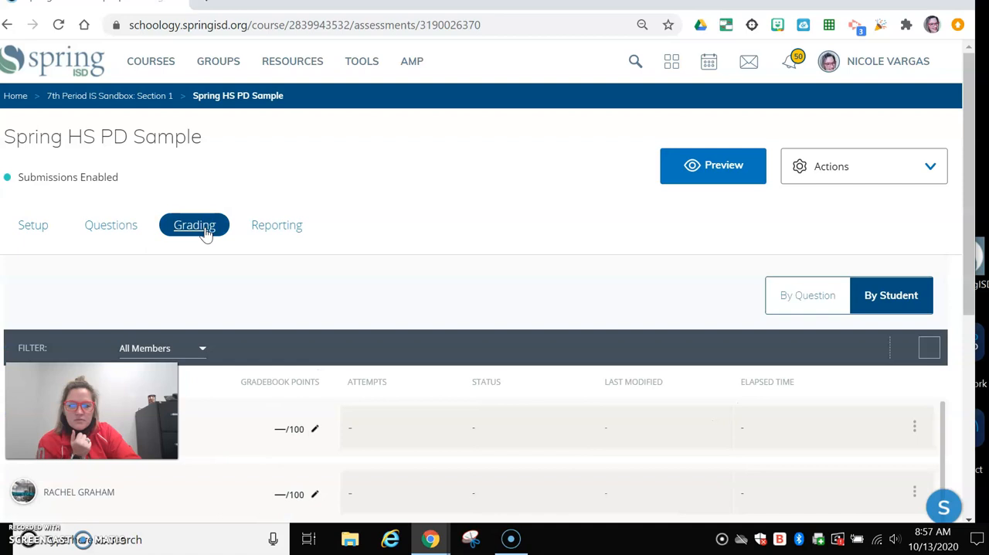
scroll(416, 464, down, 3)
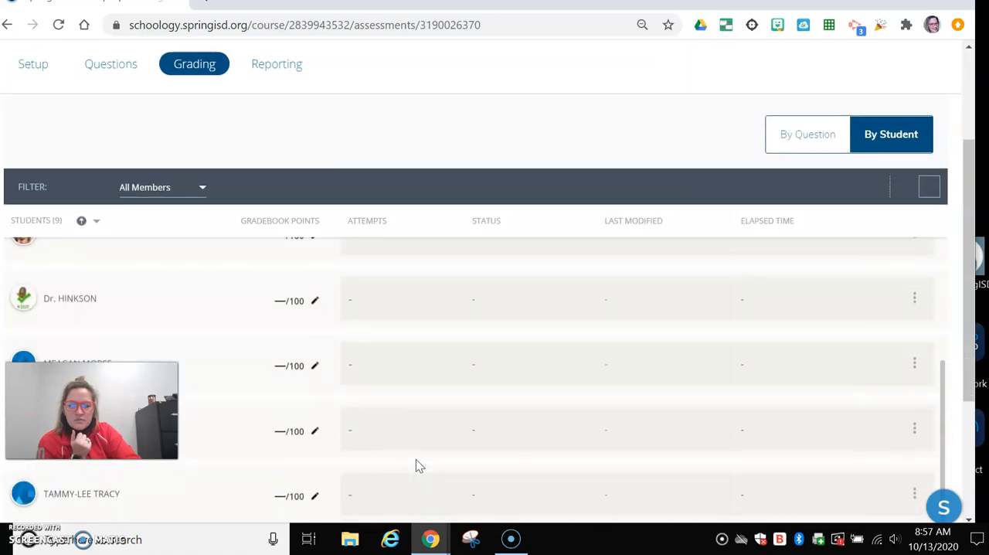
scroll(415, 464, up, 3)
click(297, 236)
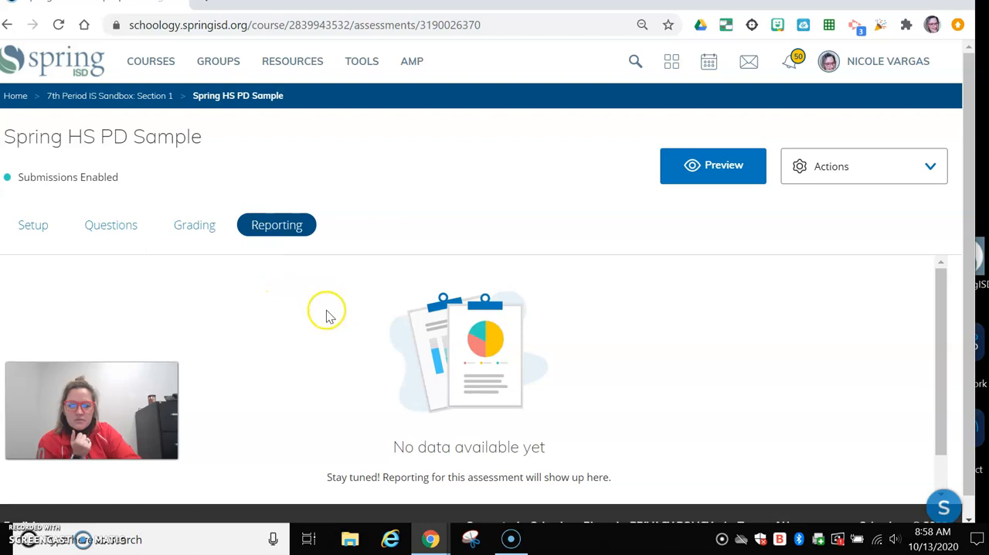
Preview the assessment as a student by starting a new attempt, and return to the question list
click(705, 170)
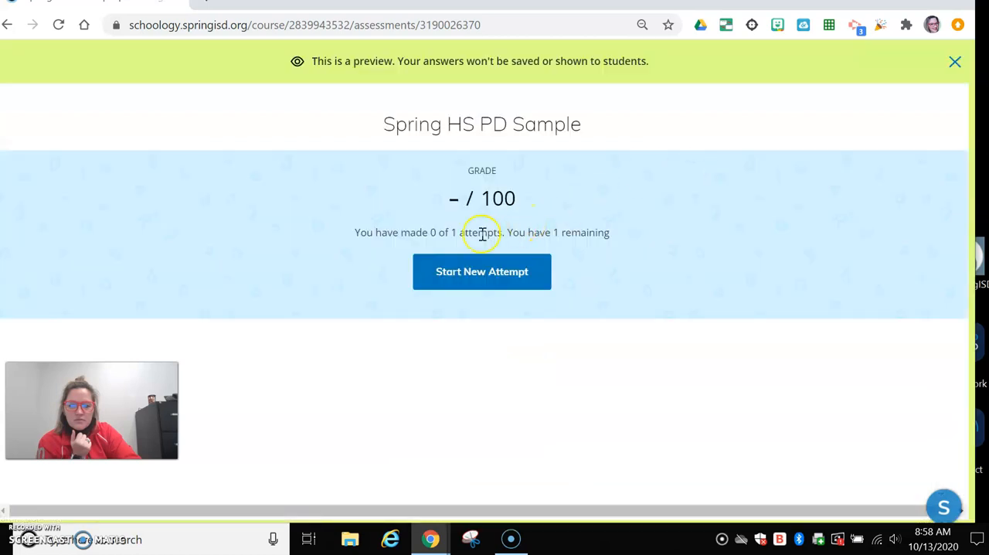
click(457, 283)
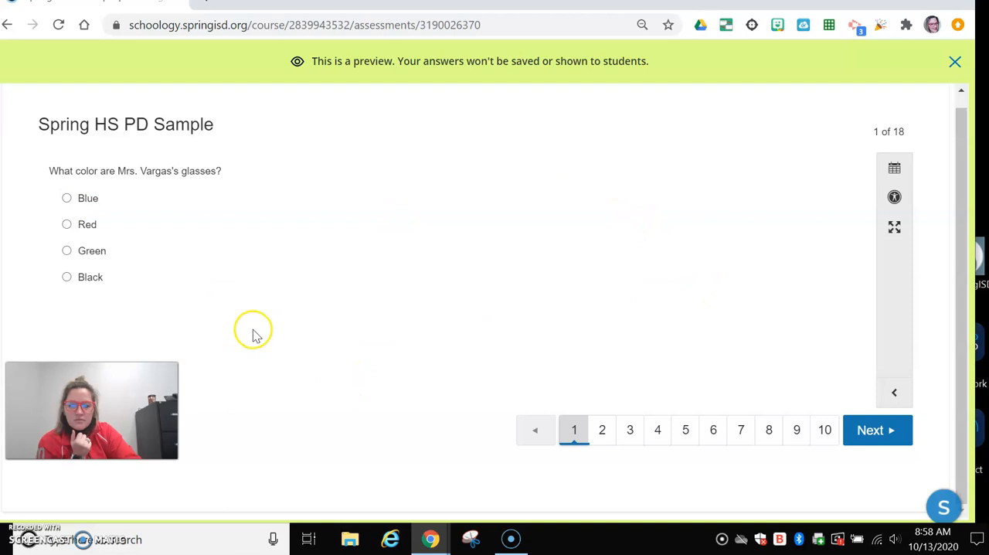
click(953, 66)
click(101, 227)
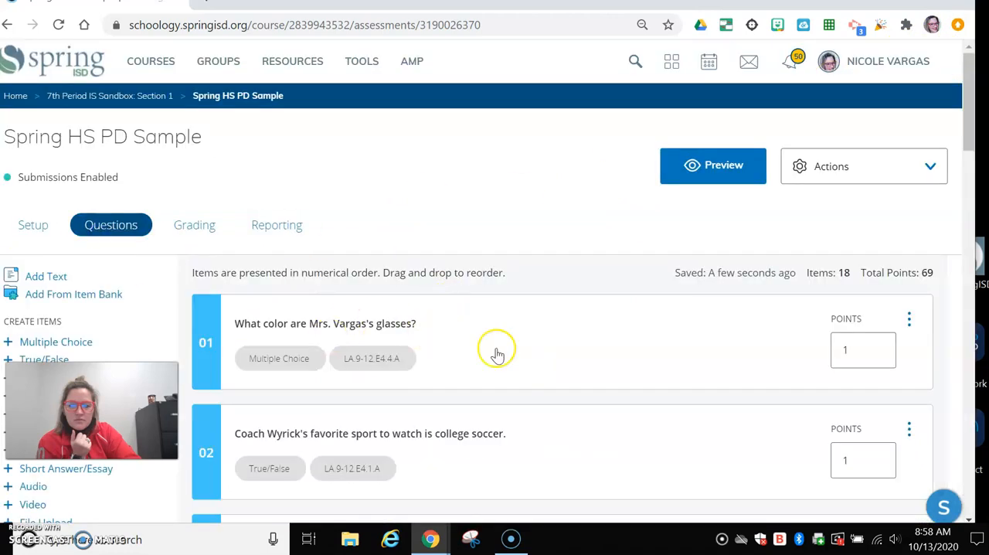